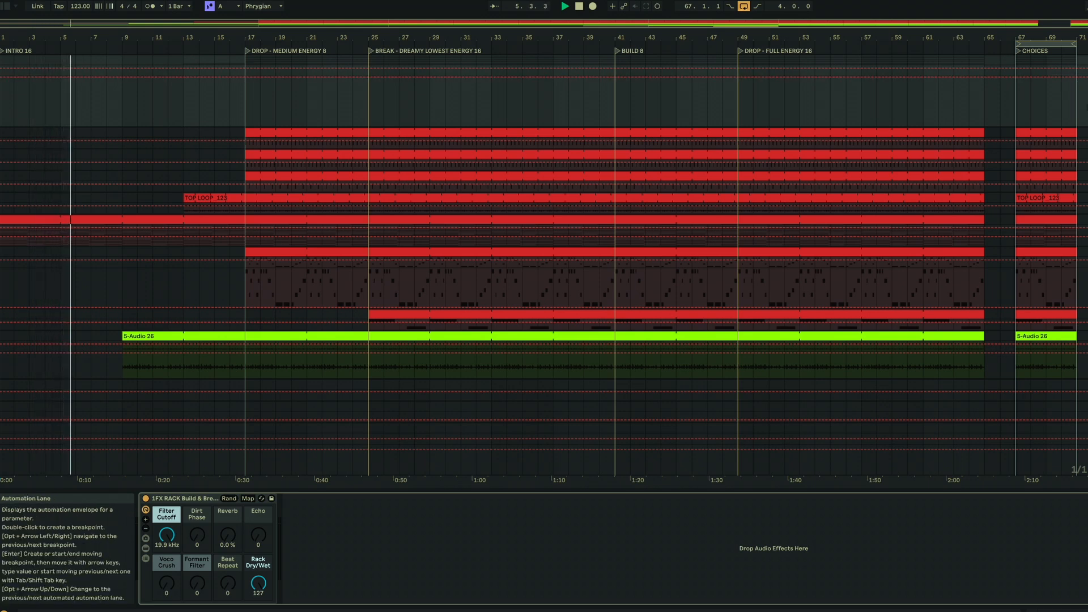
Play the arrangement through the intro and first drop into the break, looking over the tracks in each section.
{"action": "scroll", "coordinate": [544, 216], "scroll_direction": "down", "scroll_amount": 5}
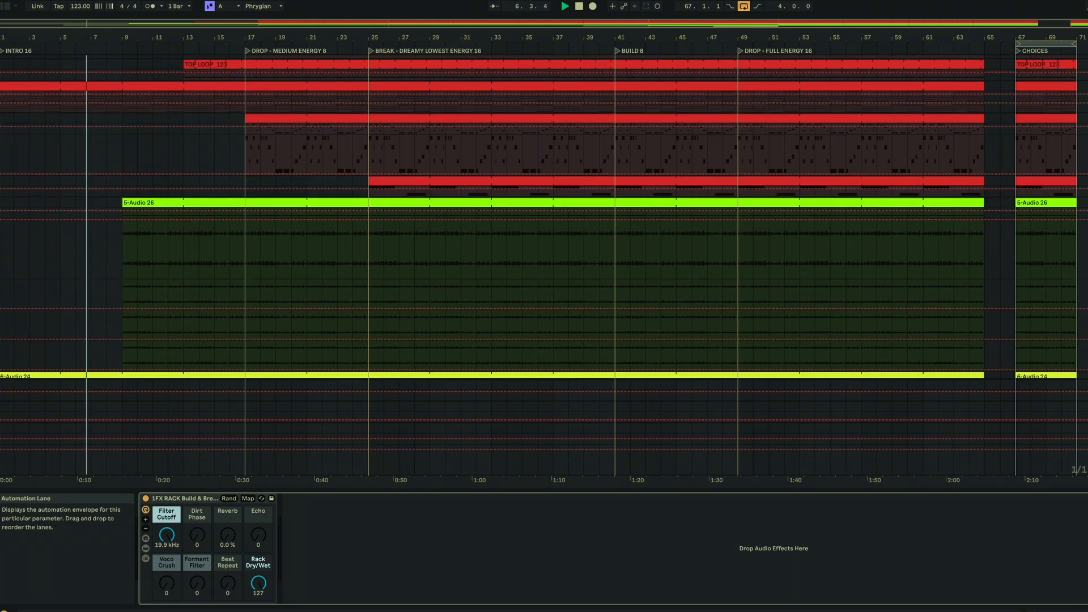
{"action": "scroll", "coordinate": [545, 265], "scroll_direction": "up", "scroll_amount": 6}
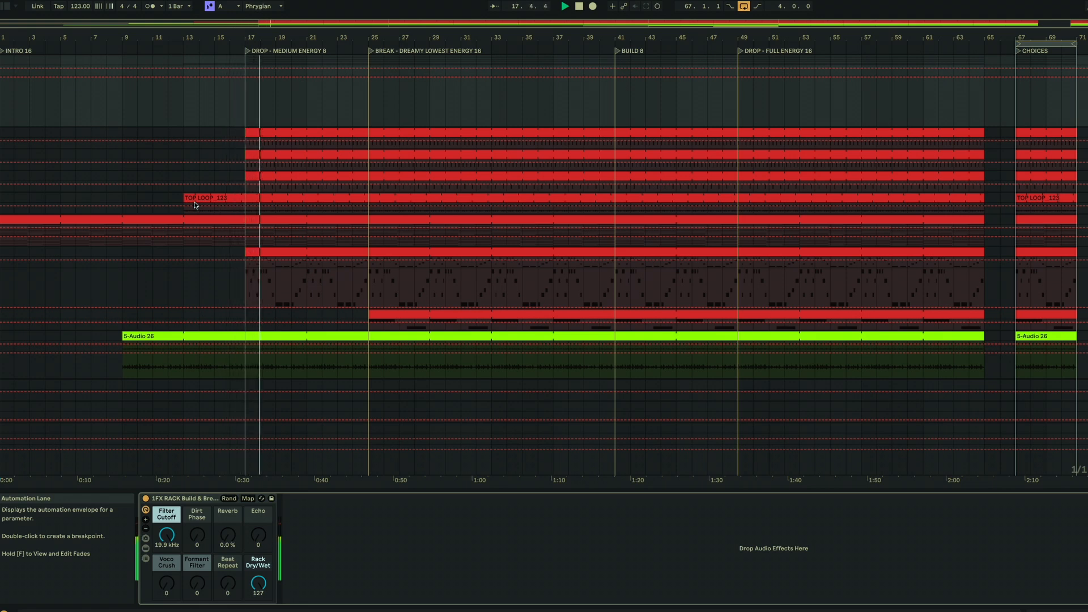
{"action": "key", "text": "space"}
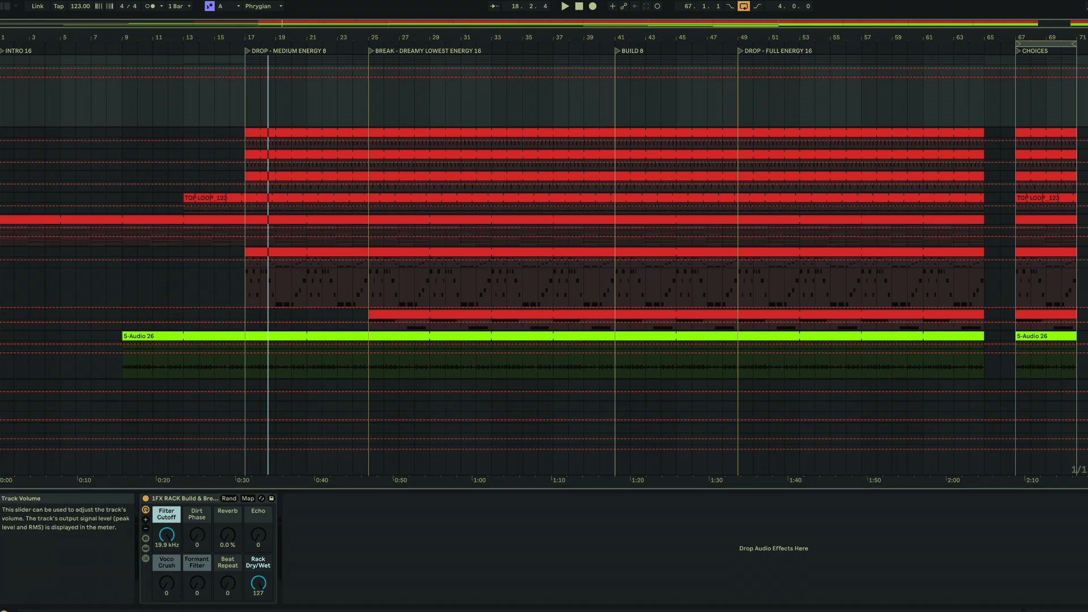
{"action": "key", "text": "space"}
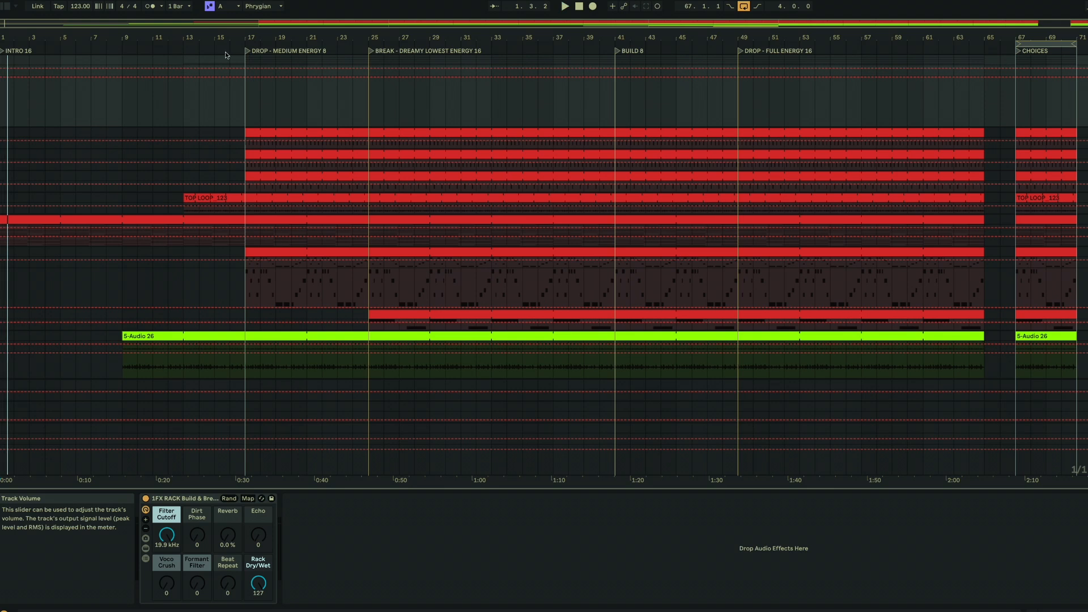
{"action": "left_click", "coordinate": [190, 47]}
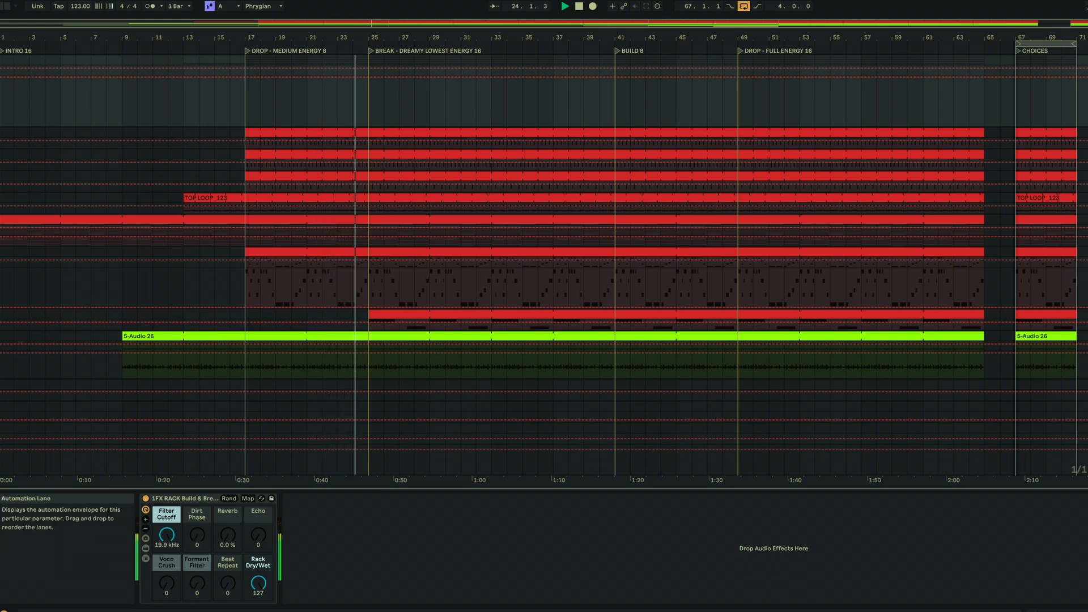
{"action": "scroll", "coordinate": [544, 265], "scroll_direction": "down", "scroll_amount": 1}
{"action": "scroll", "coordinate": [544, 265], "scroll_direction": "down", "scroll_amount": 1}
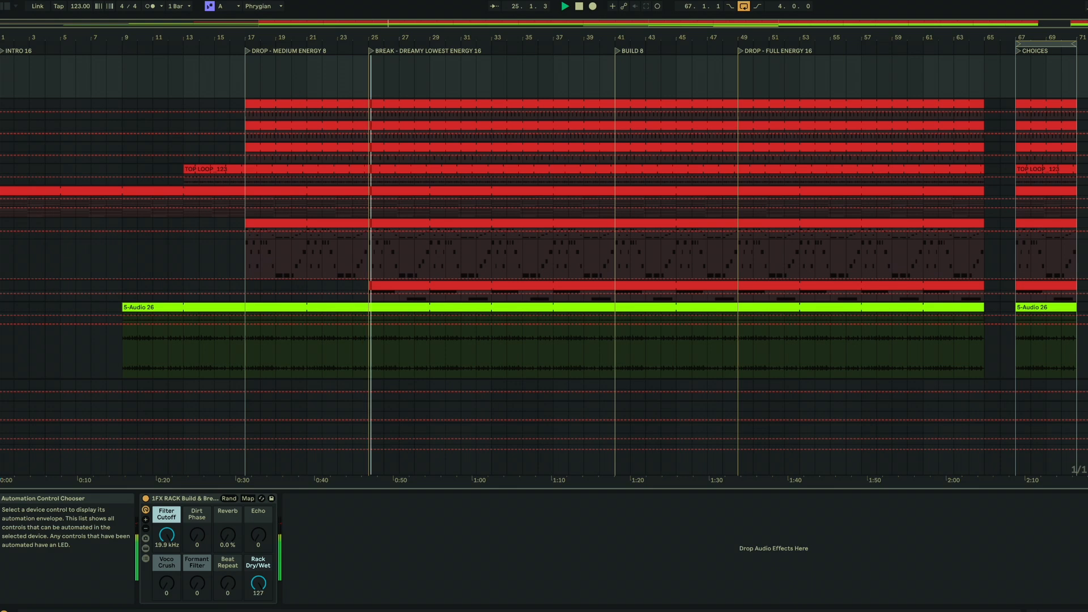
{"action": "key", "text": "space"}
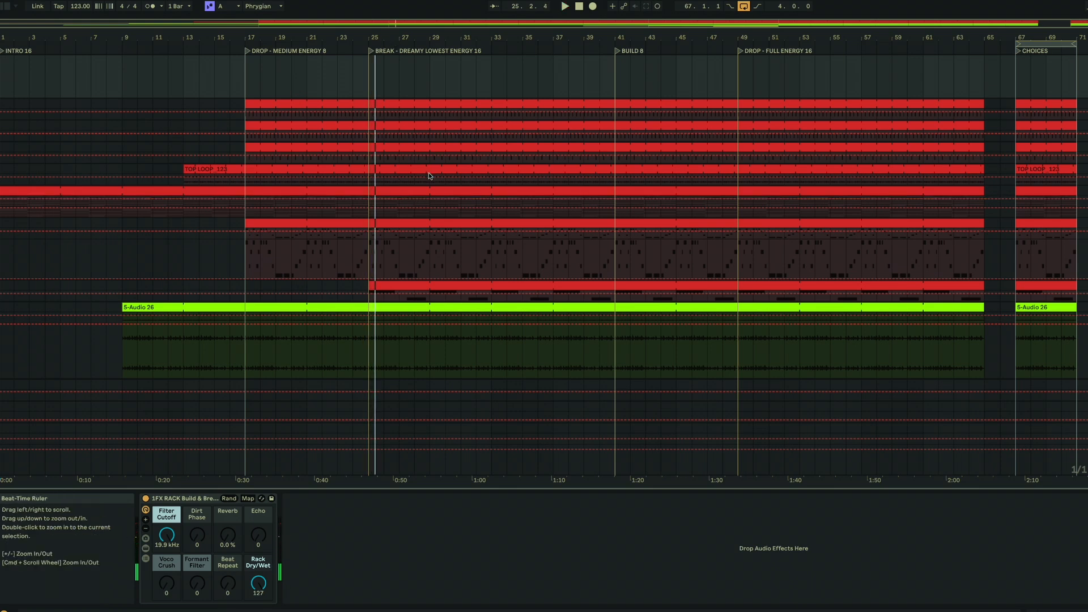
Automate the uppermost track's filter cutoff to sweep down across bars 25 to 29, and audition the start of the break.
{"action": "scroll", "coordinate": [425, 181], "scroll_direction": "up", "scroll_amount": 1}
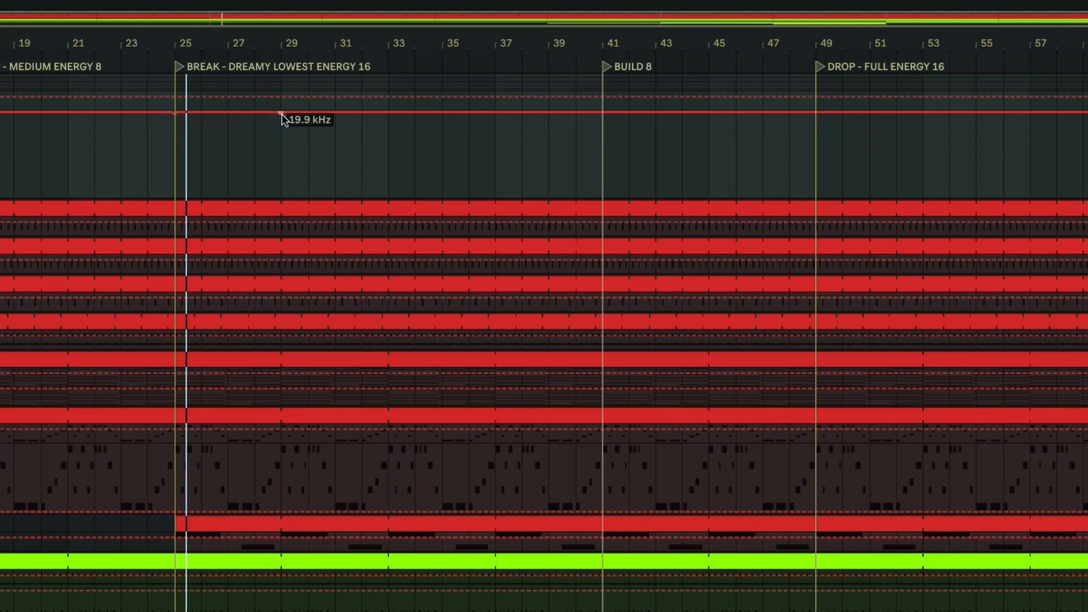
{"action": "left_click_drag", "start_coordinate": [282, 115], "coordinate": [281, 195]}
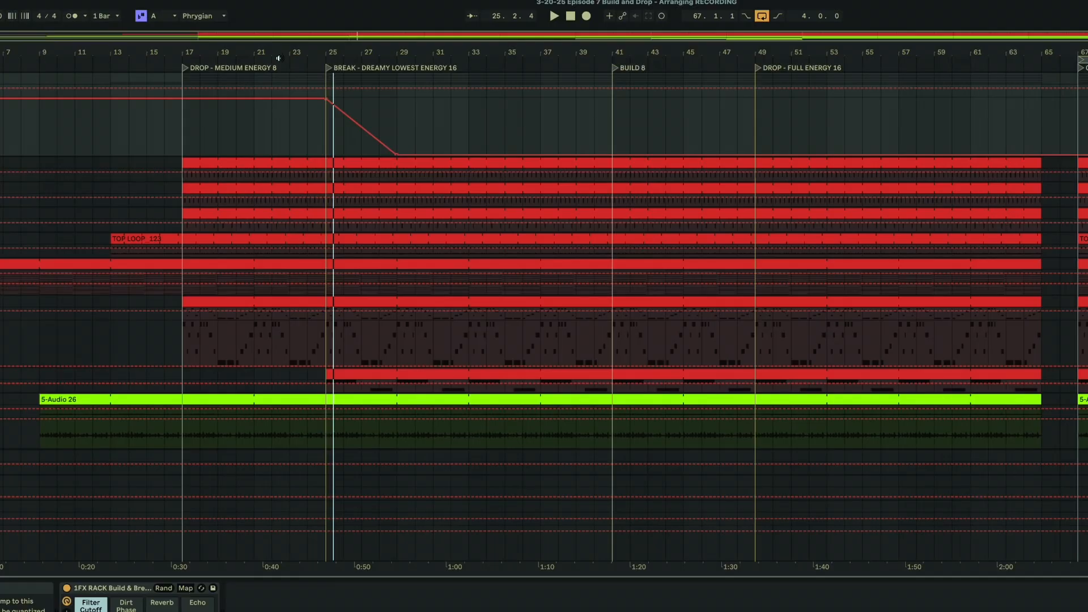
{"action": "left_click", "coordinate": [279, 62]}
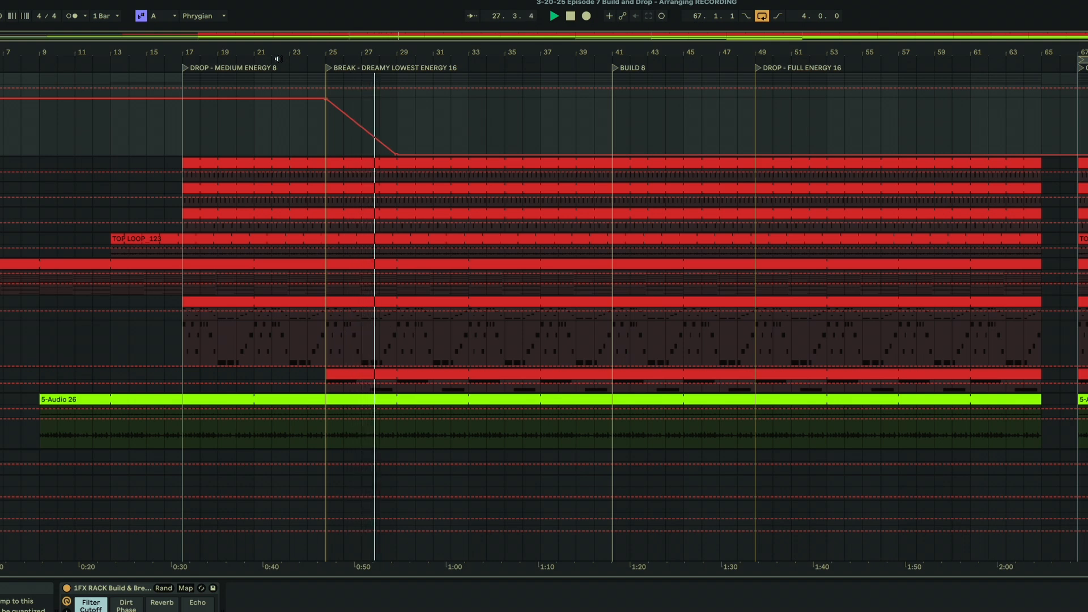
{"action": "key", "text": "space"}
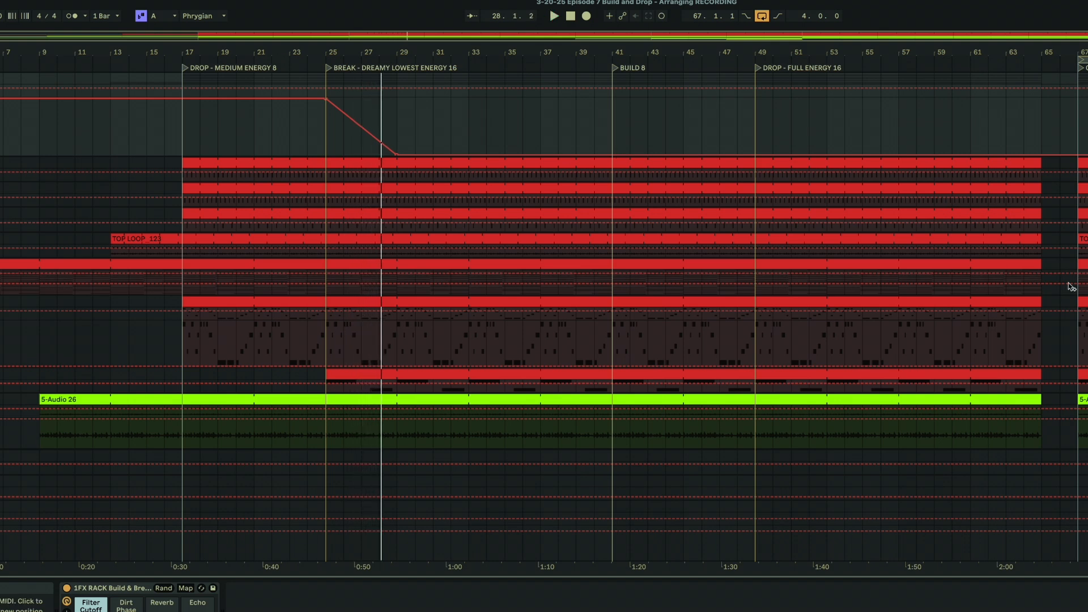
Look through the lower tracks and select the Glass Low Strings Pad clips starting at the break.
{"action": "scroll", "coordinate": [544, 260], "scroll_direction": "down", "scroll_amount": 6}
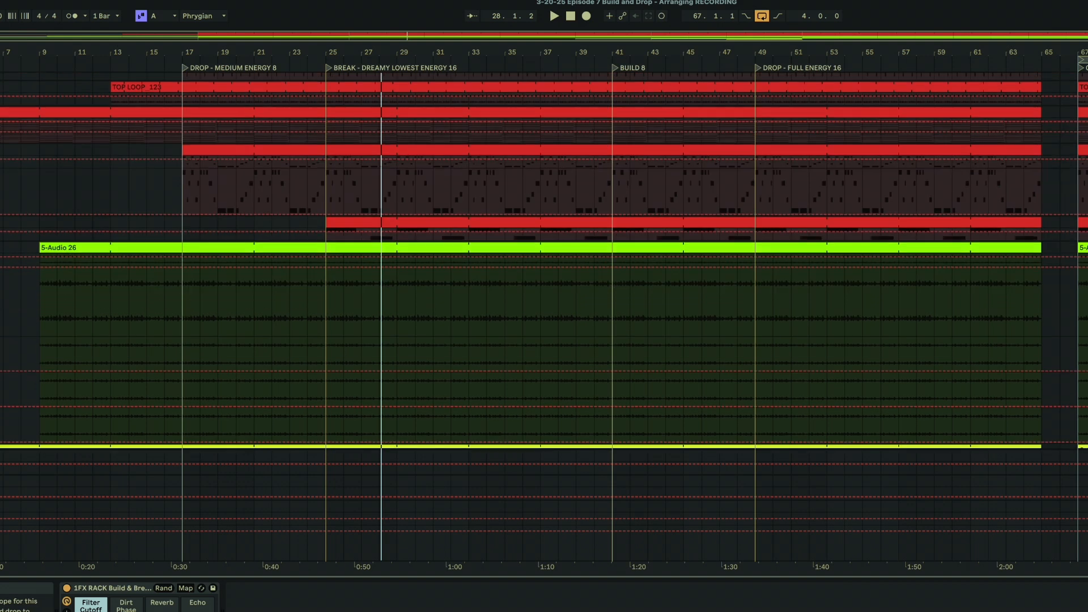
{"action": "scroll", "coordinate": [544, 306], "scroll_direction": "down", "scroll_amount": 8}
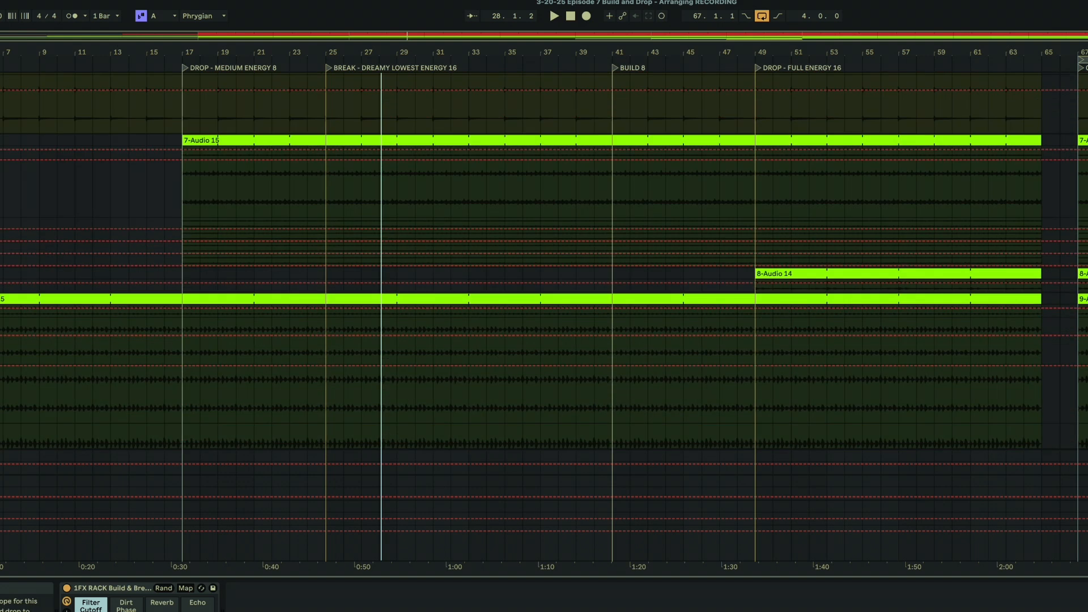
{"action": "scroll", "coordinate": [544, 278], "scroll_direction": "down", "scroll_amount": 5}
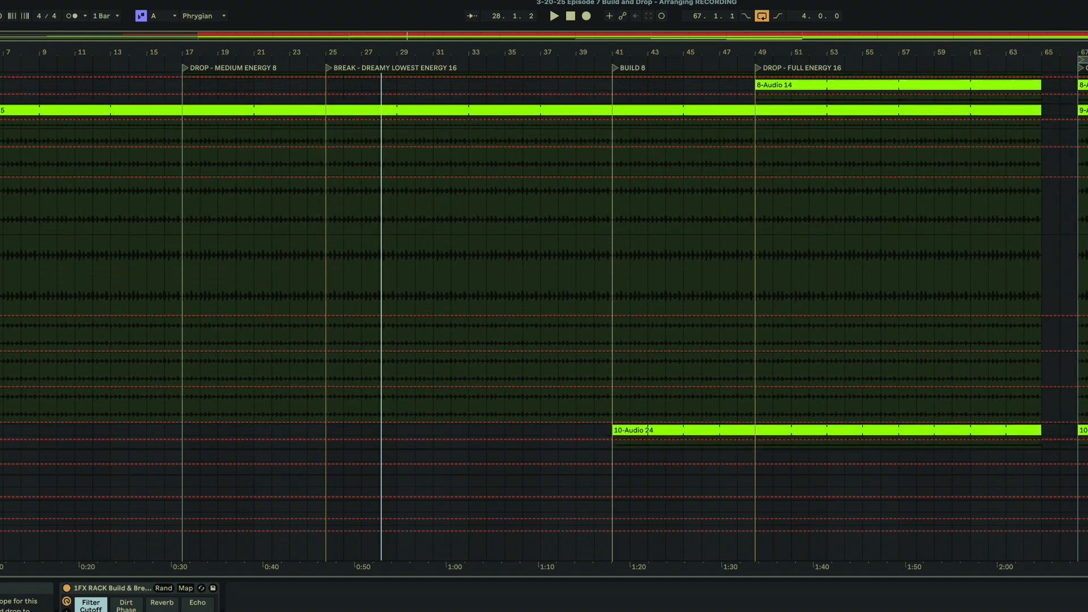
{"action": "scroll", "coordinate": [544, 277], "scroll_direction": "up", "scroll_amount": 2}
{"action": "scroll", "coordinate": [544, 306], "scroll_direction": "up", "scroll_amount": 10}
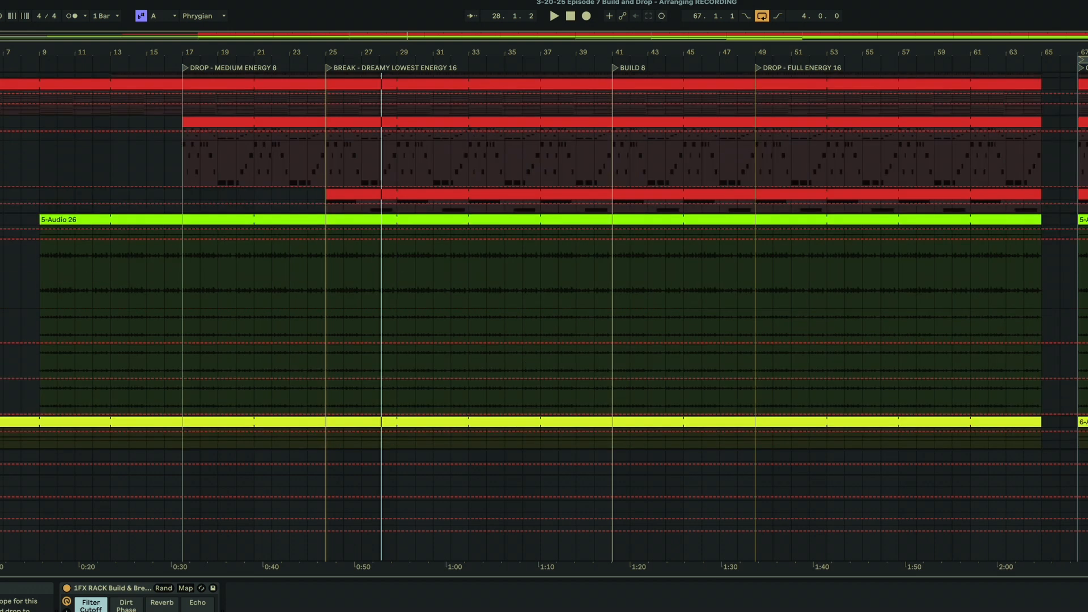
{"action": "left_click", "coordinate": [347, 191]}
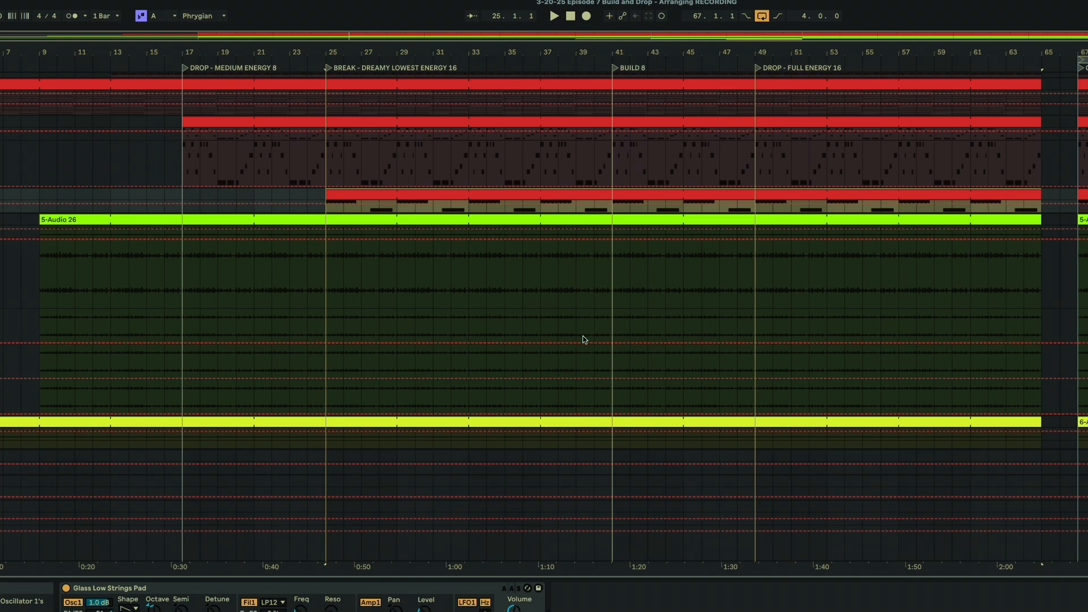
Ramp the chord track's filter cutoff down from bar 27 to bar 31, setting the value at bar 31 to 112.
{"action": "scroll", "coordinate": [584, 339], "scroll_direction": "up", "scroll_amount": 6}
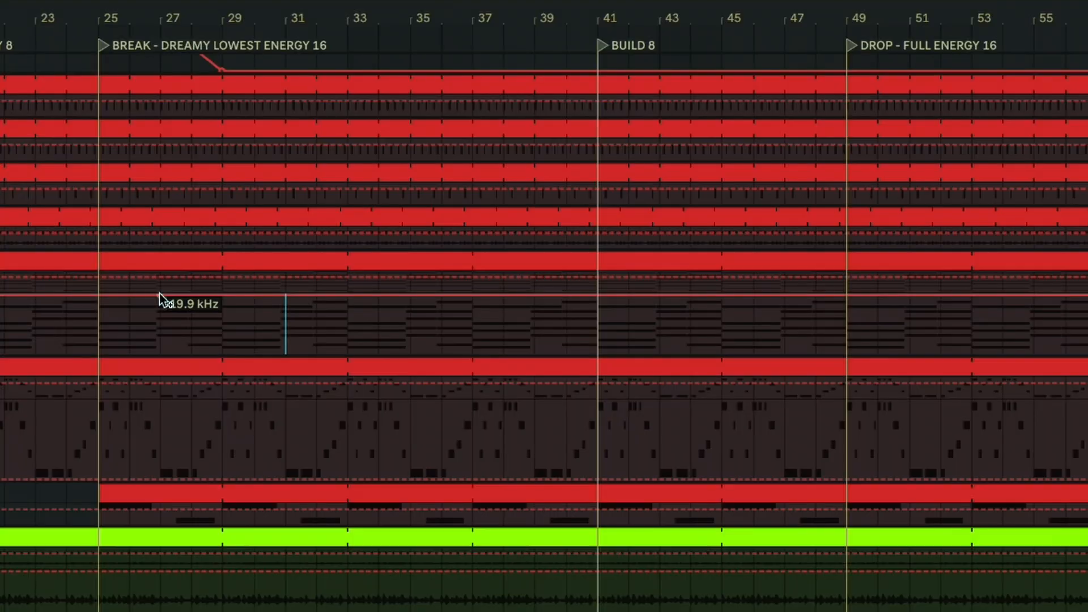
{"action": "right_click", "coordinate": [286, 295]}
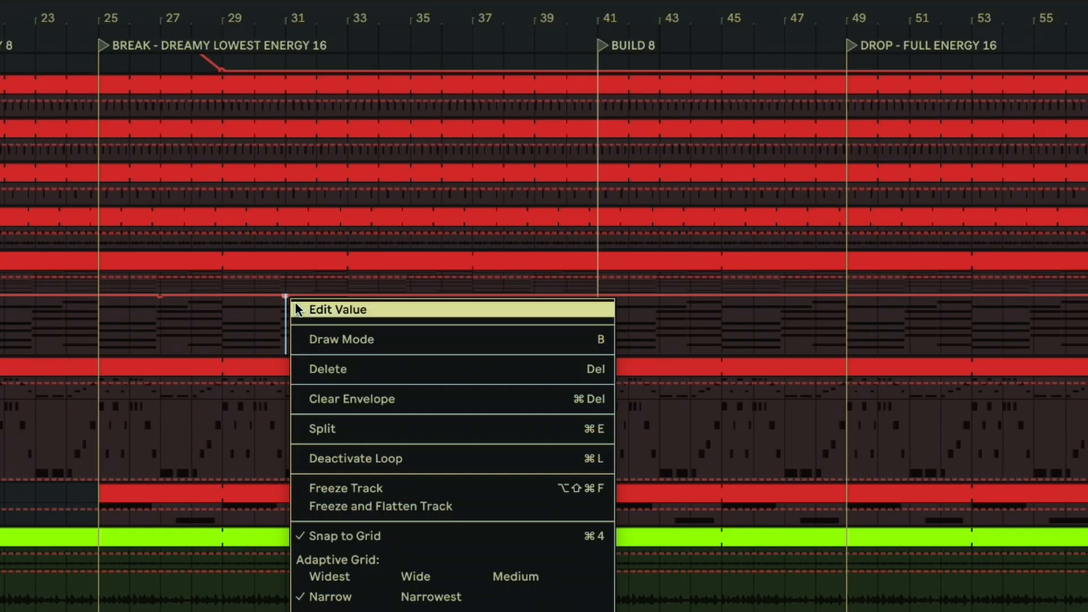
{"action": "left_click", "coordinate": [306, 311]}
{"action": "type", "text": "112"}
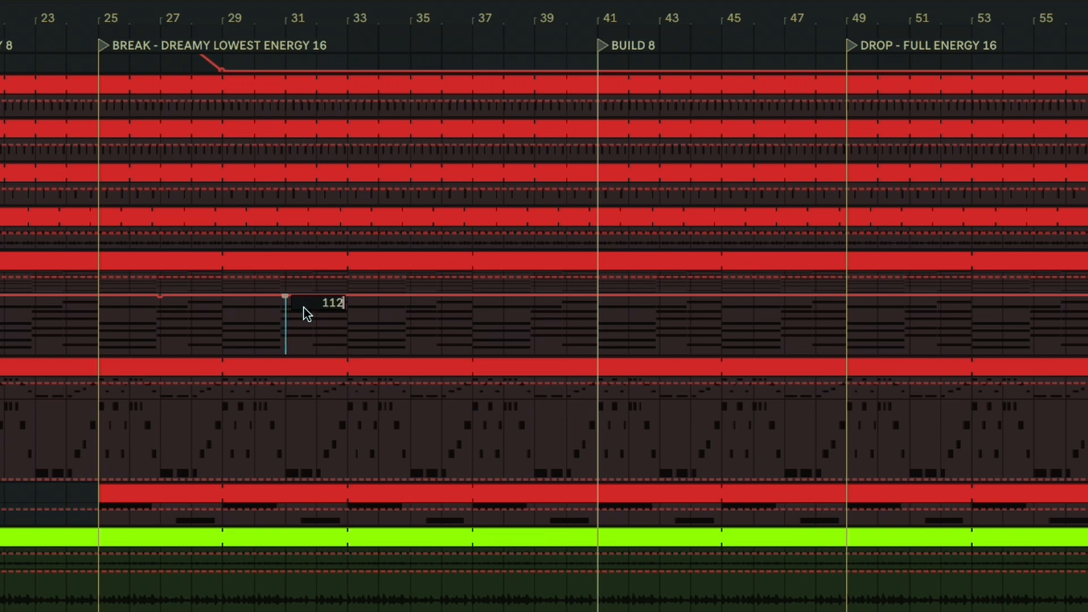
{"action": "key", "text": "Return"}
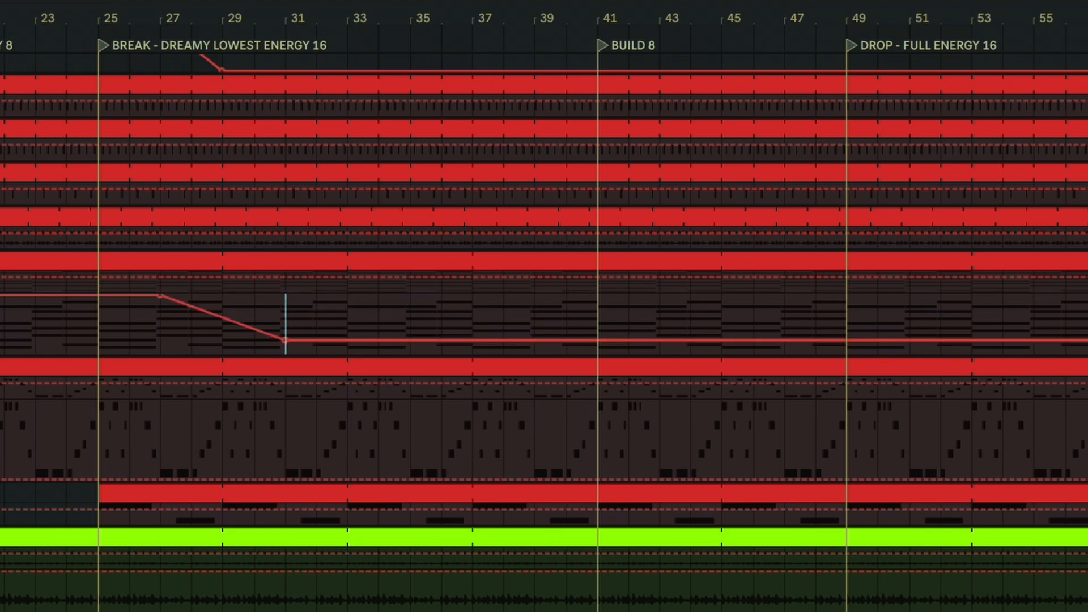
Play from just before the break marker to hear the two filter cutoff sweeps.
{"action": "left_click", "coordinate": [63, 43]}
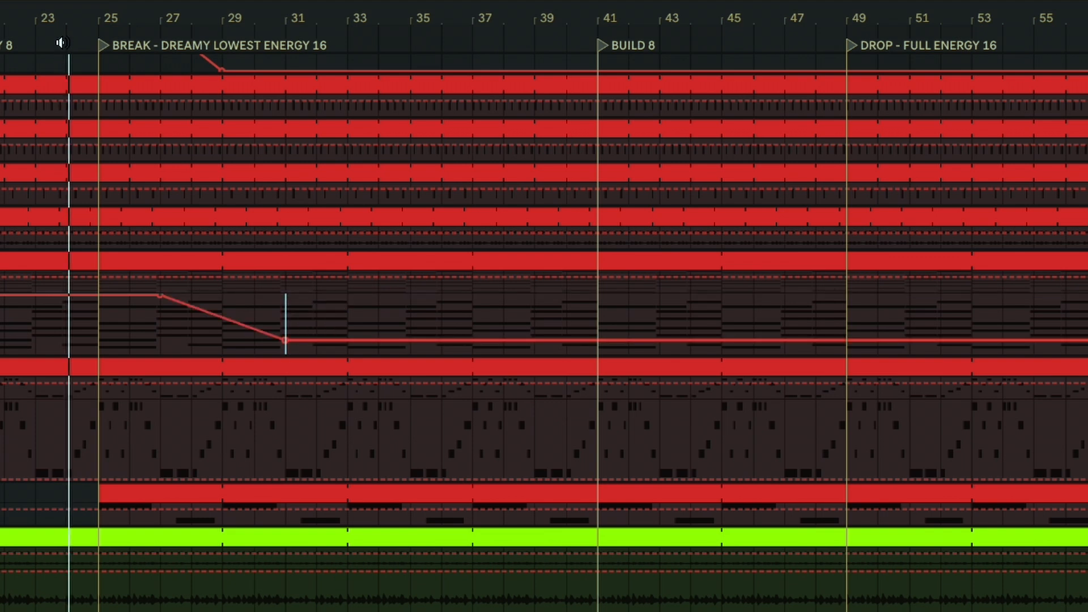
{"action": "scroll", "coordinate": [331, 199], "scroll_direction": "up", "scroll_amount": 3}
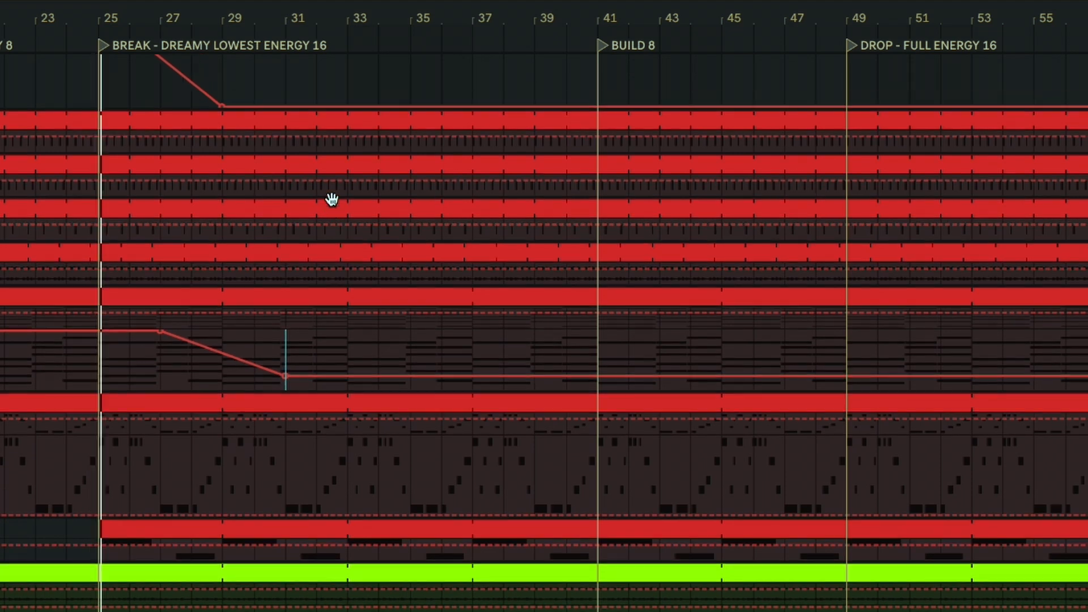
{"action": "scroll", "coordinate": [339, 200], "scroll_direction": "up", "scroll_amount": 1}
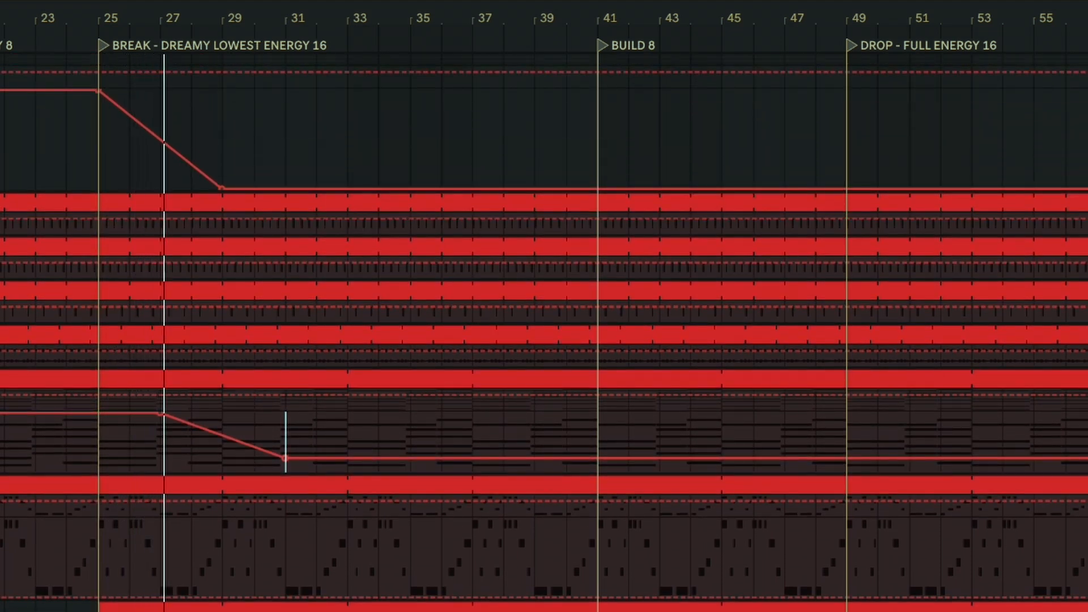
{"action": "key", "text": "alt+minus"}
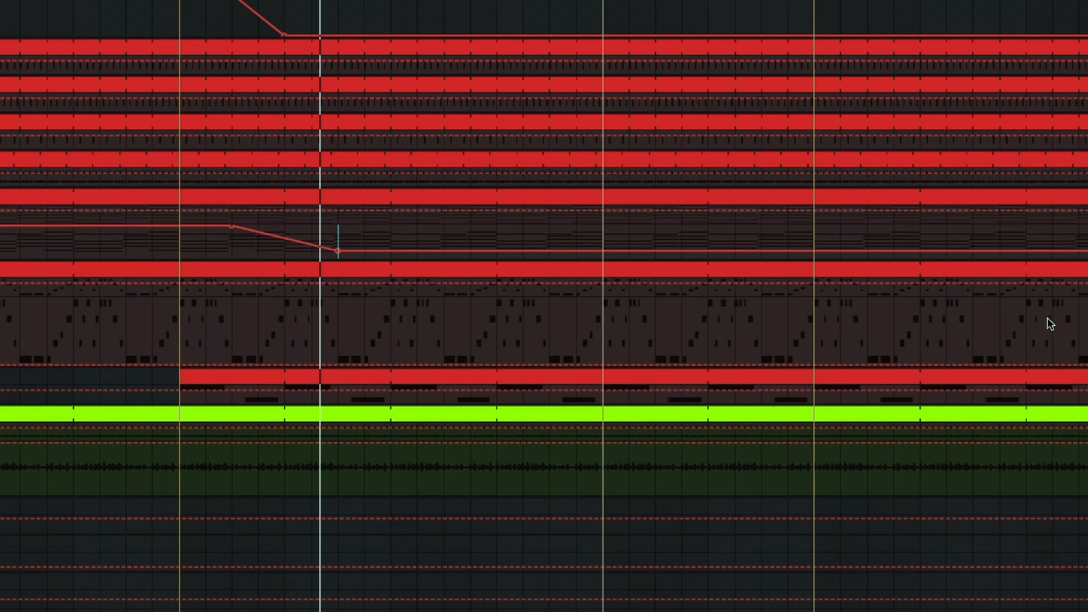
On the MIDI track below the chords, ramp the 26.0 Hz automation lane up from bar 25 to about bar 30.
{"action": "left_click", "coordinate": [179, 365]}
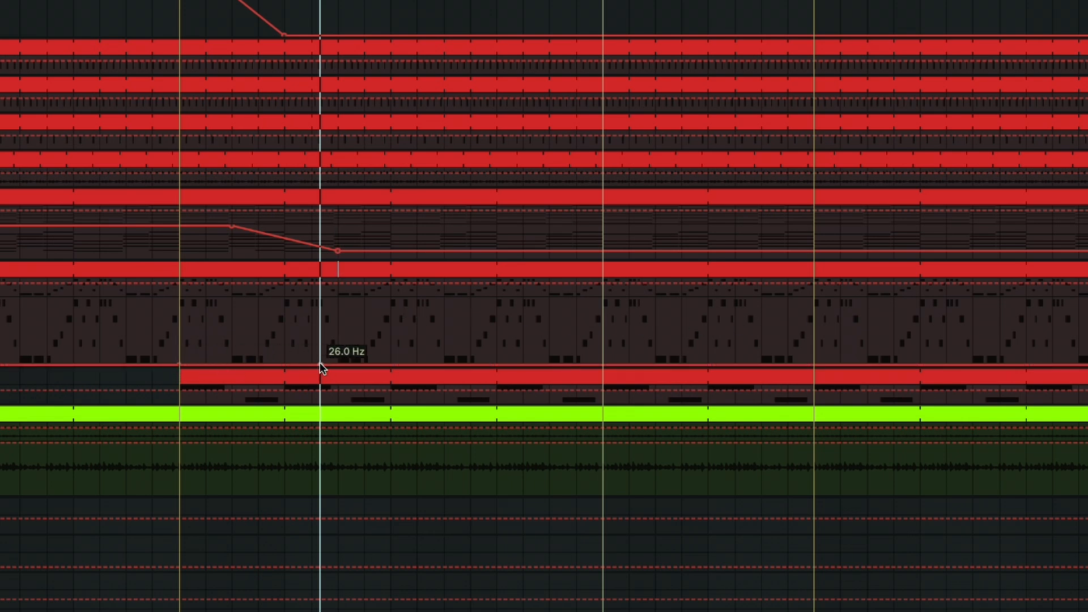
{"action": "left_click_drag", "start_coordinate": [320, 365], "coordinate": [320, 299]}
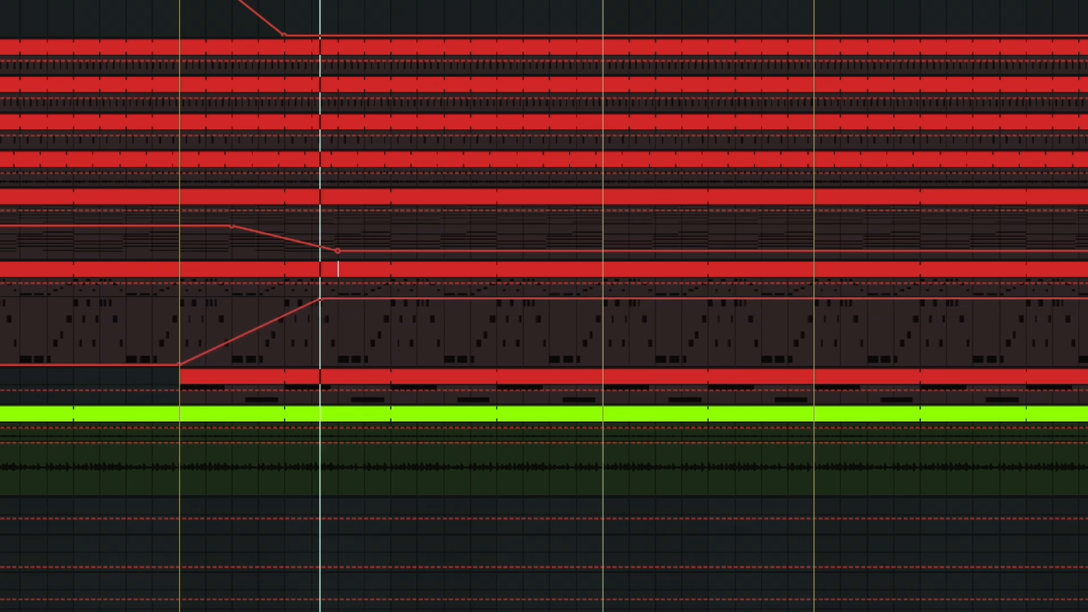
{"action": "key", "text": "space"}
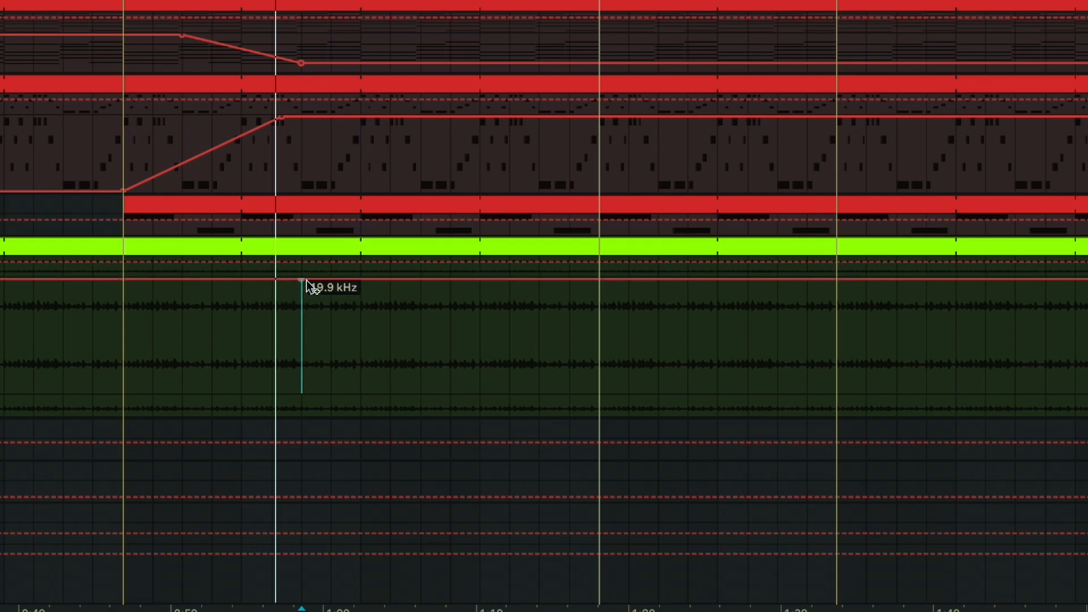
On 5-Audio 26, ramp the filter cutoff down from bar 33 to 37 and the three lower effect lanes up from bar 29 to 30.
{"action": "left_click", "coordinate": [359, 280]}
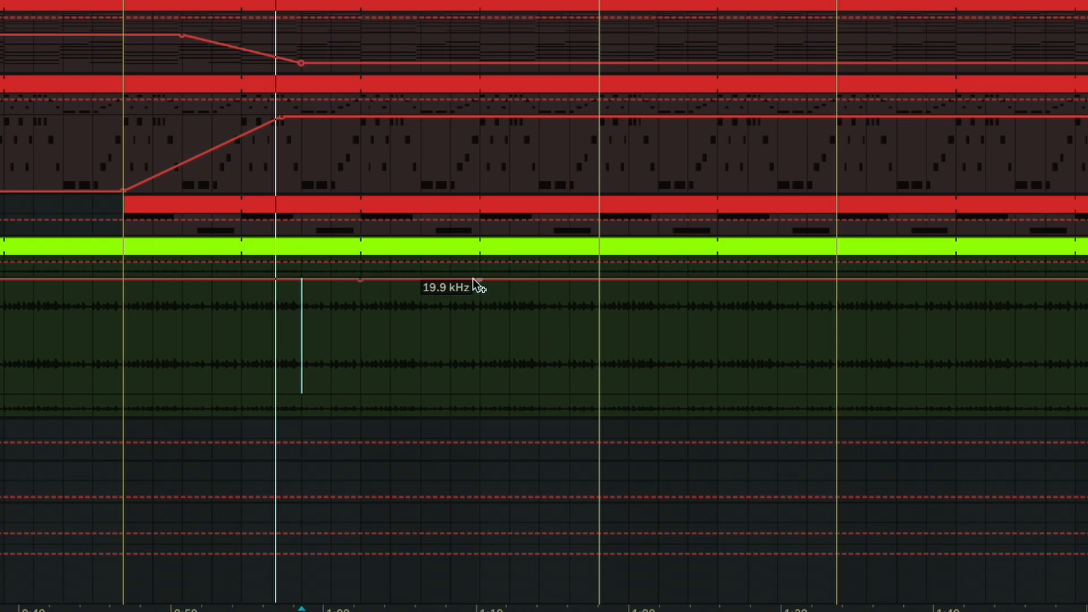
{"action": "left_click_drag", "start_coordinate": [477, 279], "coordinate": [479, 391]}
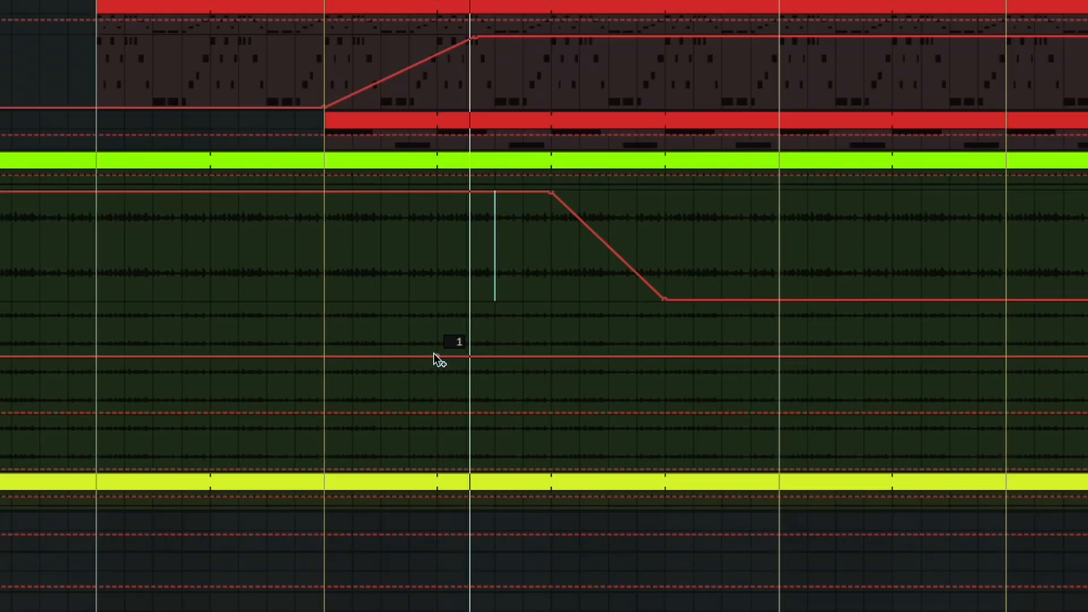
{"action": "left_click", "coordinate": [437, 412]}
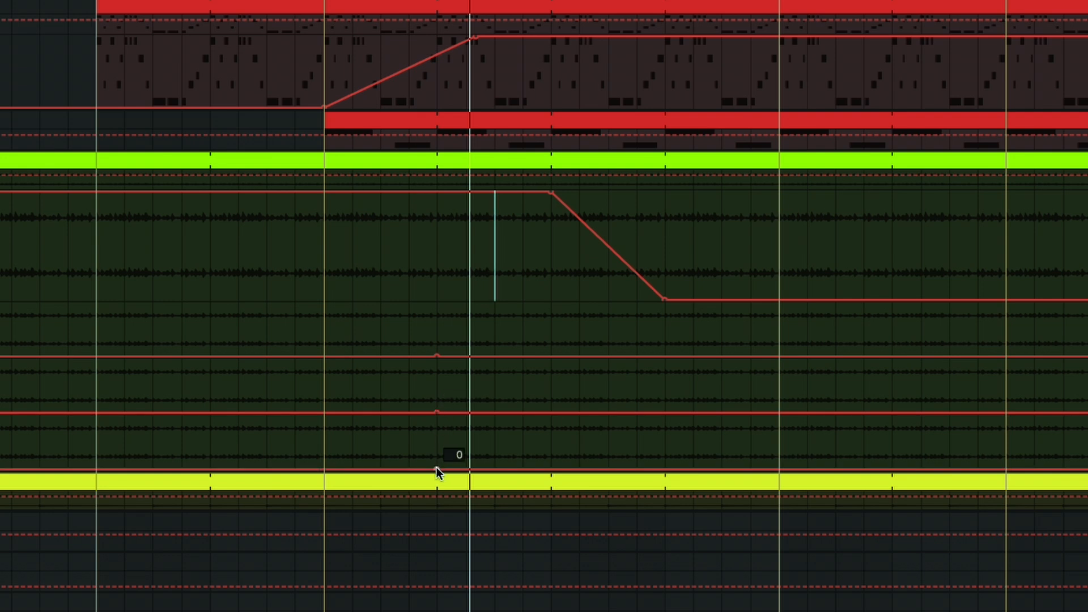
{"action": "left_click", "coordinate": [436, 468]}
{"action": "left_click", "coordinate": [468, 356]}
{"action": "left_click", "coordinate": [468, 412]}
{"action": "left_click_drag", "start_coordinate": [467, 468], "coordinate": [468, 306]}
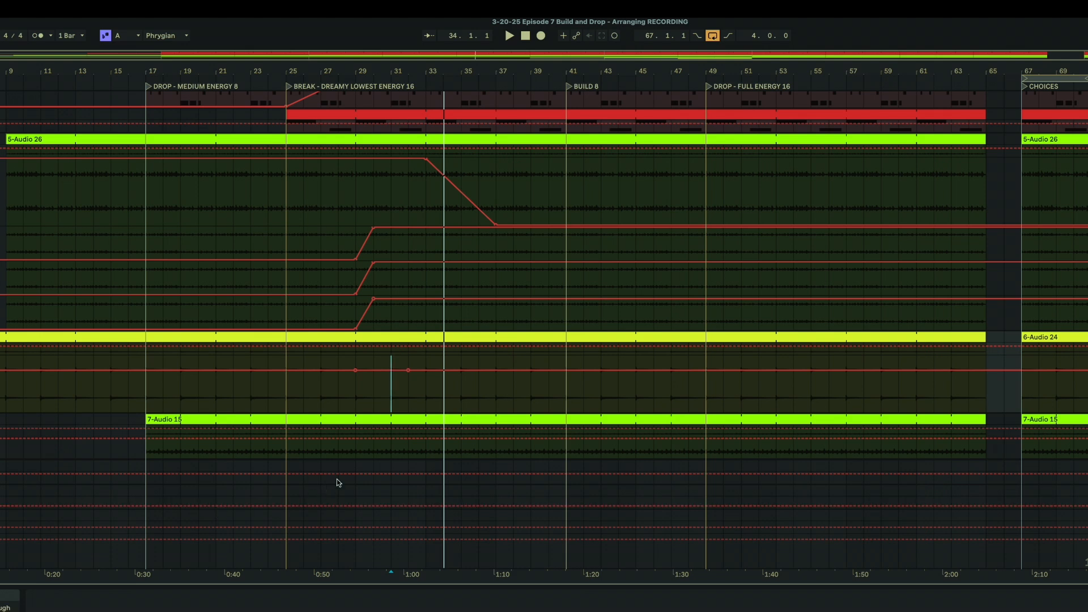
On 7-Audio 15, ramp the four lower effect lanes up from bar 25 to 32 and the filter cutoff down from bar 33 to 41.
{"action": "scroll", "coordinate": [736, 406], "scroll_direction": "down", "scroll_amount": 5}
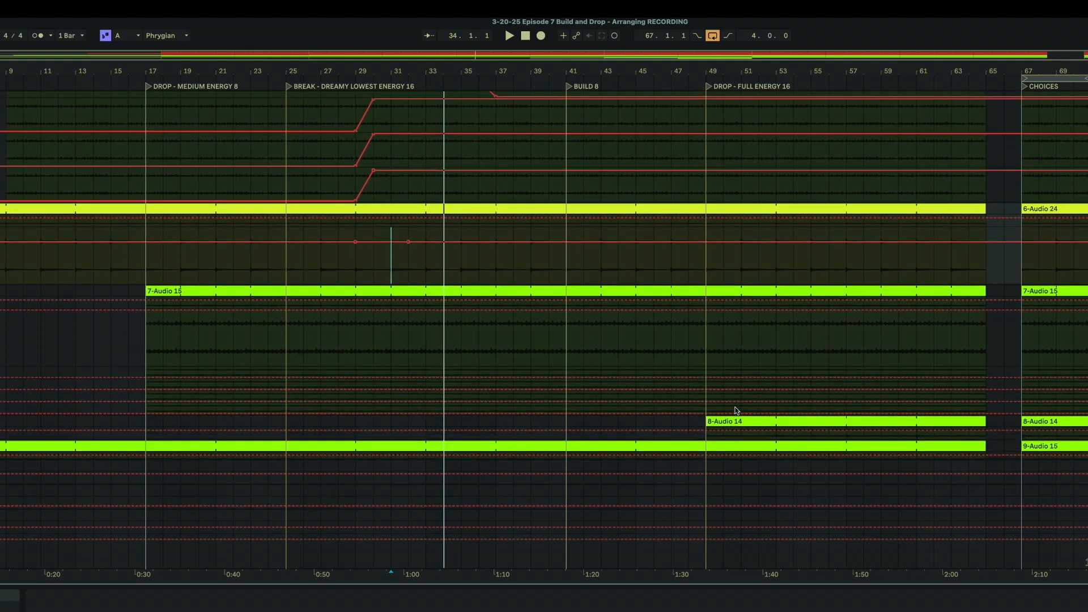
{"action": "scroll", "coordinate": [736, 411], "scroll_direction": "down", "scroll_amount": 1}
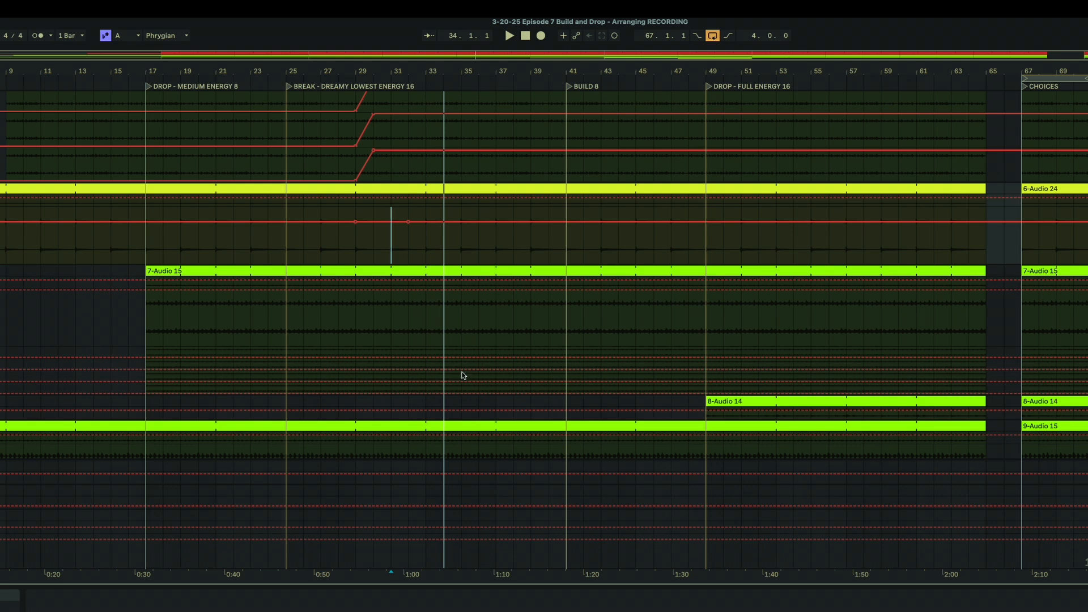
{"action": "left_click", "coordinate": [286, 360]}
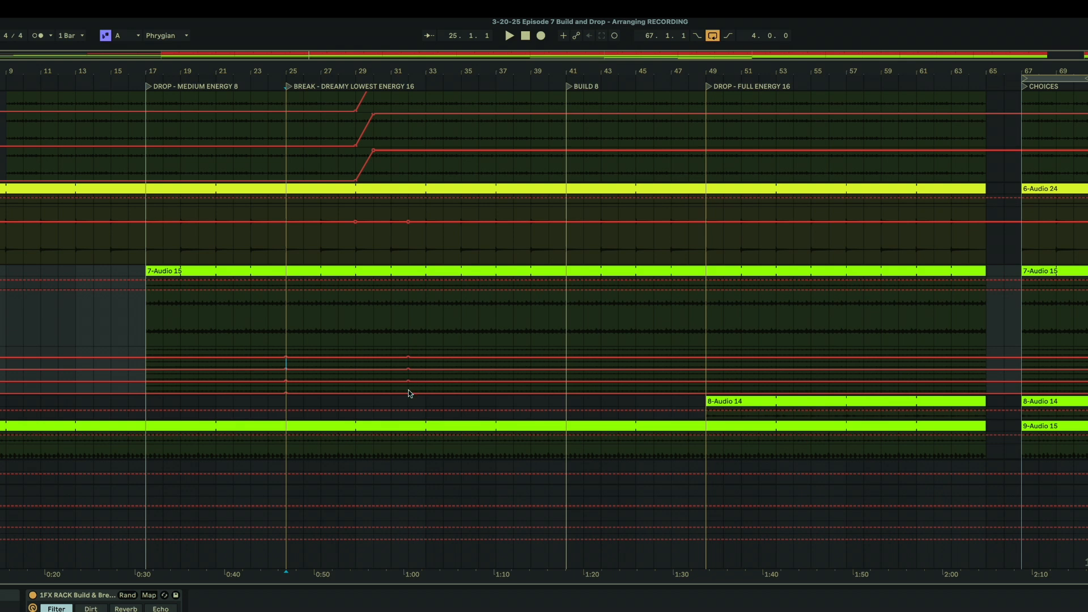
{"action": "left_click_drag", "start_coordinate": [408, 358], "coordinate": [410, 381]}
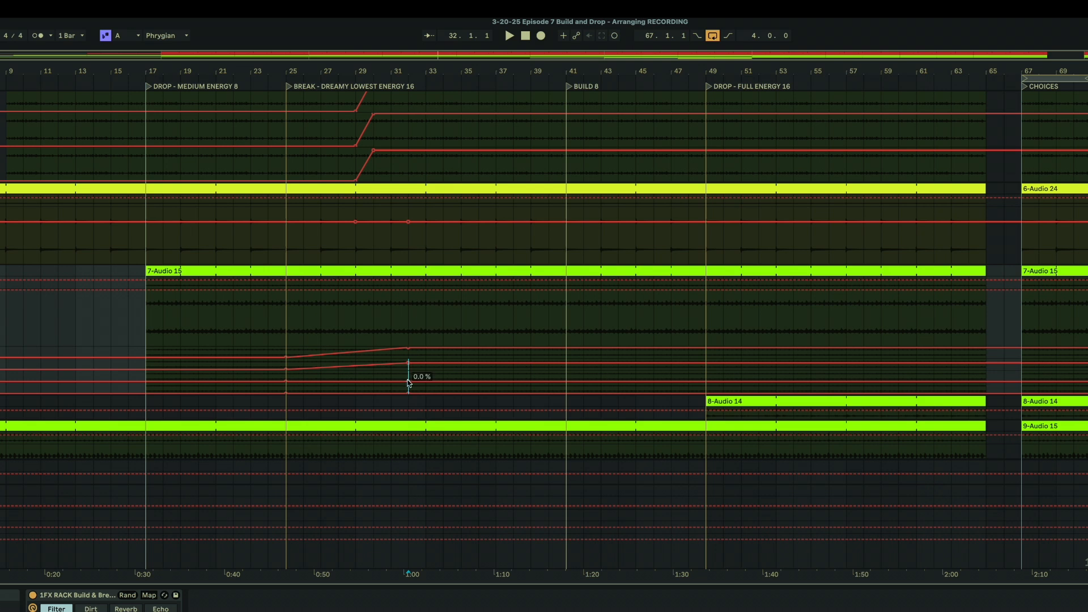
{"action": "left_click_drag", "start_coordinate": [408, 382], "coordinate": [408, 376]}
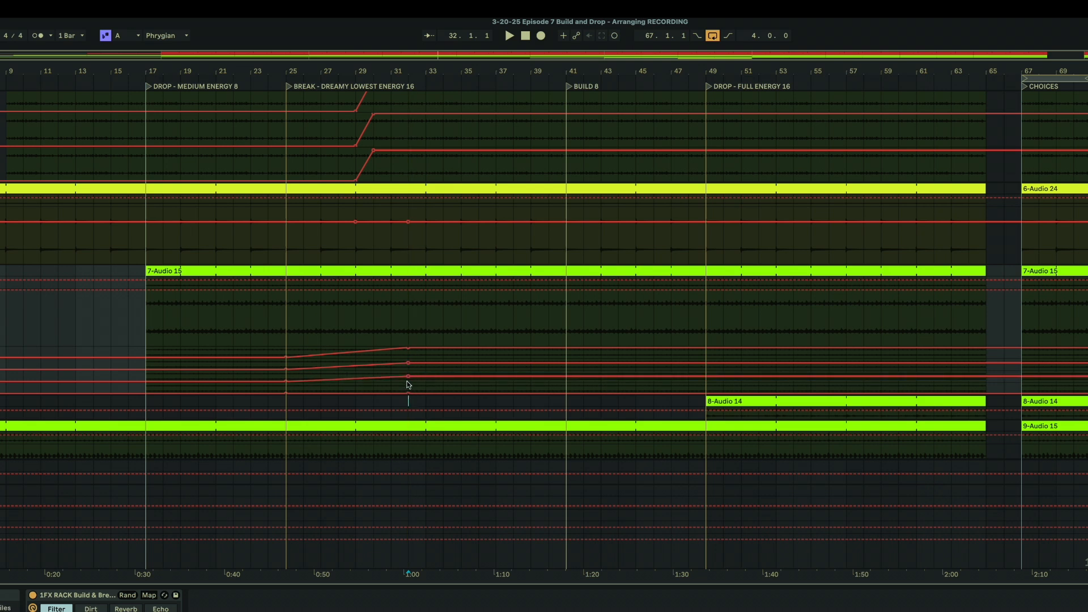
{"action": "left_click_drag", "start_coordinate": [409, 392], "coordinate": [408, 384]}
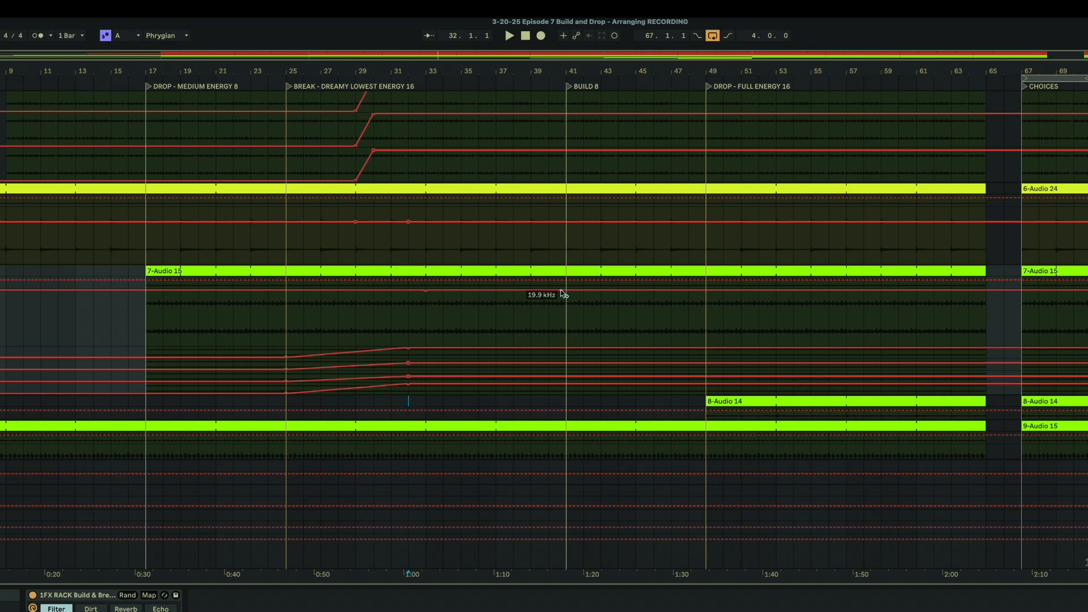
{"action": "left_click_drag", "start_coordinate": [568, 294], "coordinate": [566, 345]}
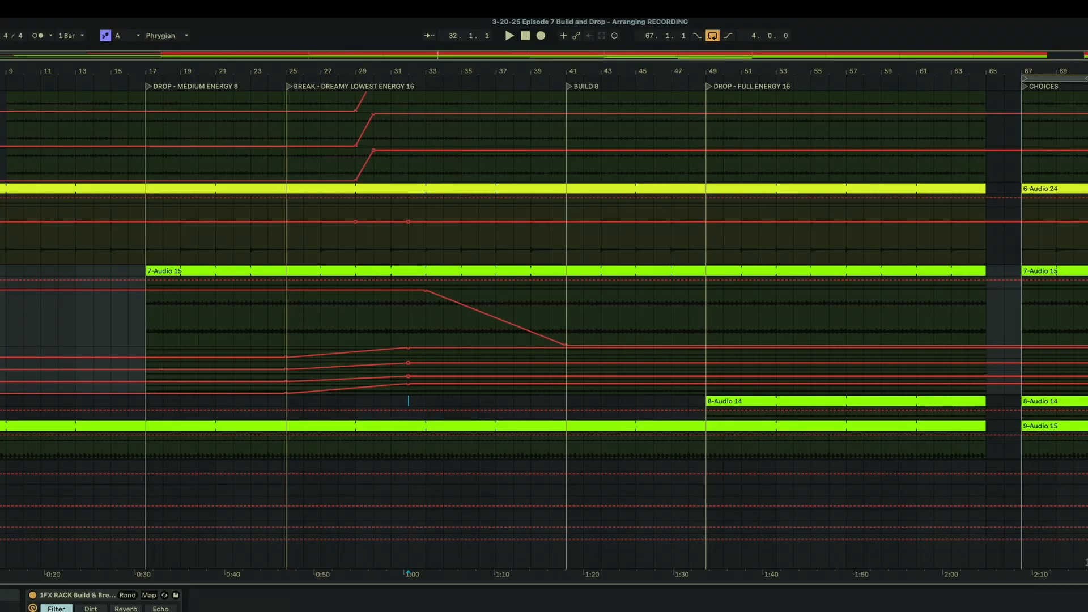
On 9-Audio 15, ramp the three lowest effect lanes up from bar 25 to 26.
{"action": "scroll", "coordinate": [295, 436], "scroll_direction": "down", "scroll_amount": 5}
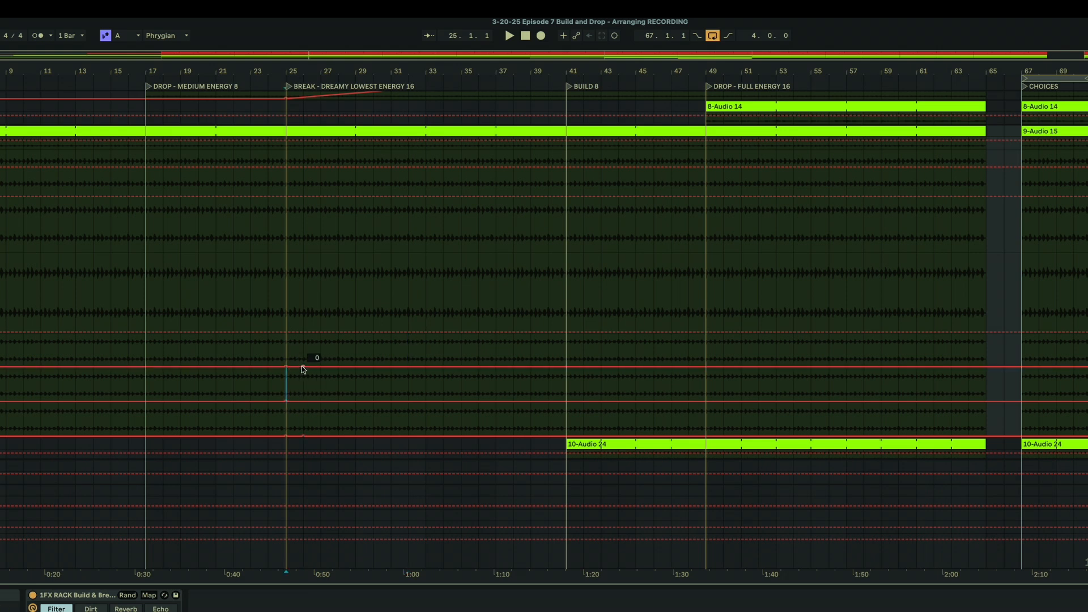
{"action": "left_click_drag", "start_coordinate": [304, 367], "coordinate": [303, 338]}
{"action": "left_click_drag", "start_coordinate": [303, 402], "coordinate": [303, 371]}
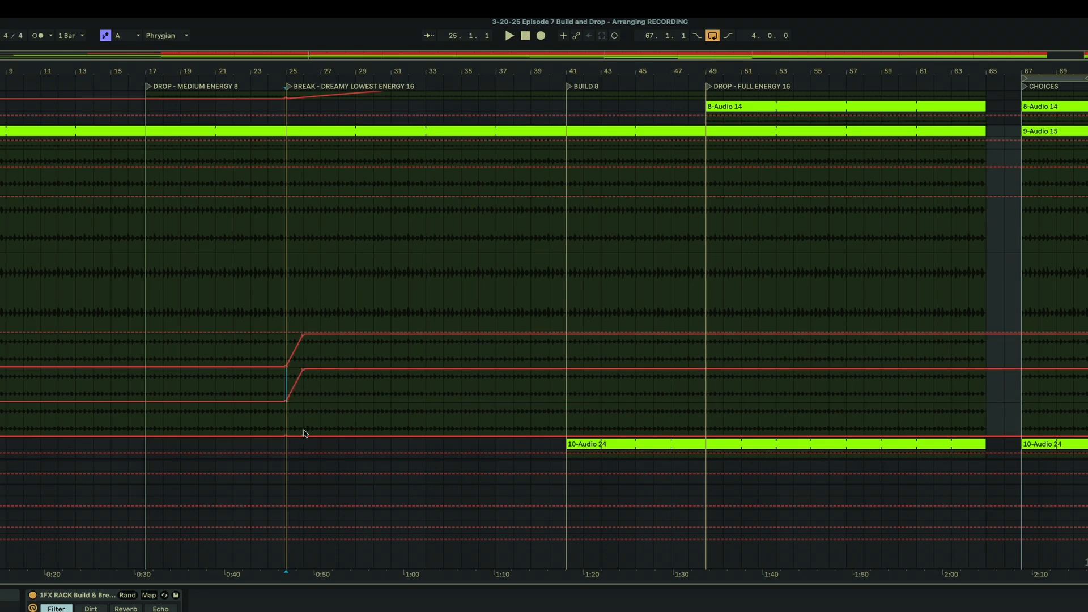
{"action": "left_click_drag", "start_coordinate": [305, 434], "coordinate": [304, 409]}
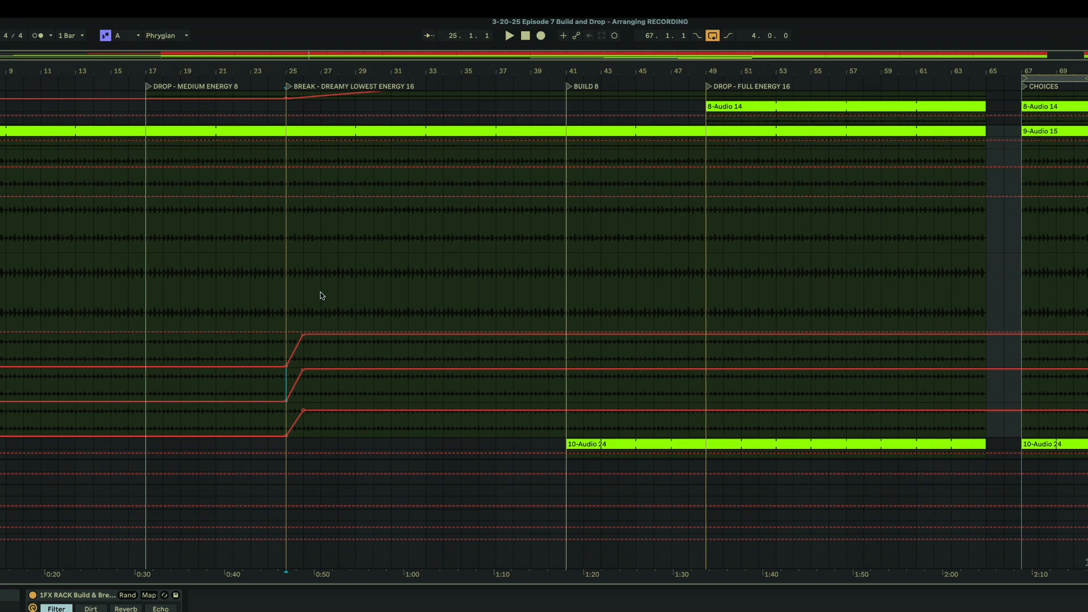
Insert a sine shape from bar 27 to 37 in the 9-Audio 15 lane above the three ramps, and play the break to hear it.
{"action": "left_click_drag", "start_coordinate": [321, 291], "coordinate": [499, 311]}
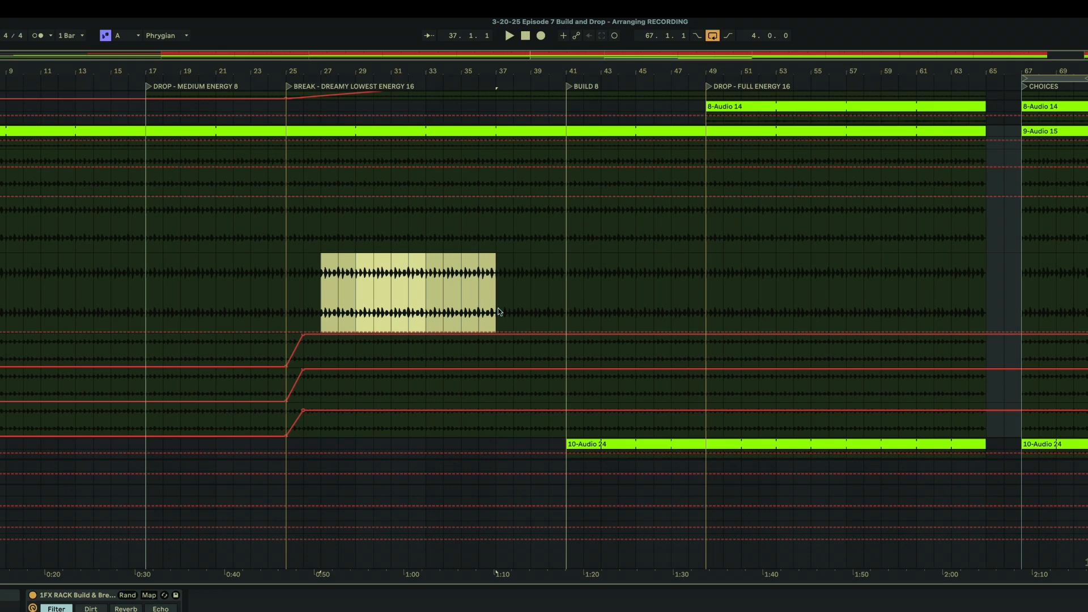
{"action": "right_click", "coordinate": [436, 295]}
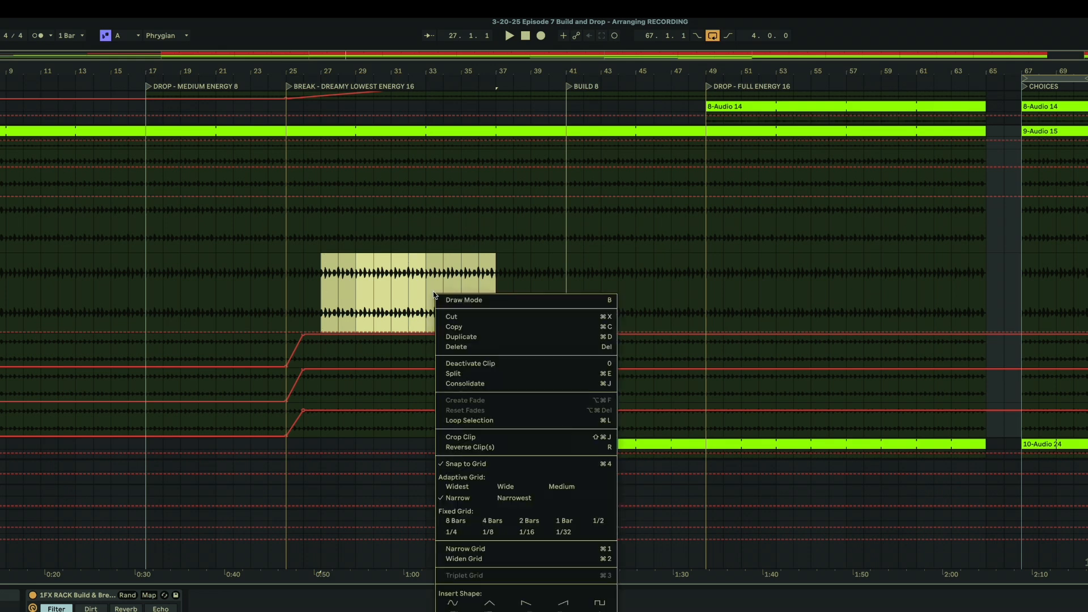
{"action": "left_click", "coordinate": [454, 604]}
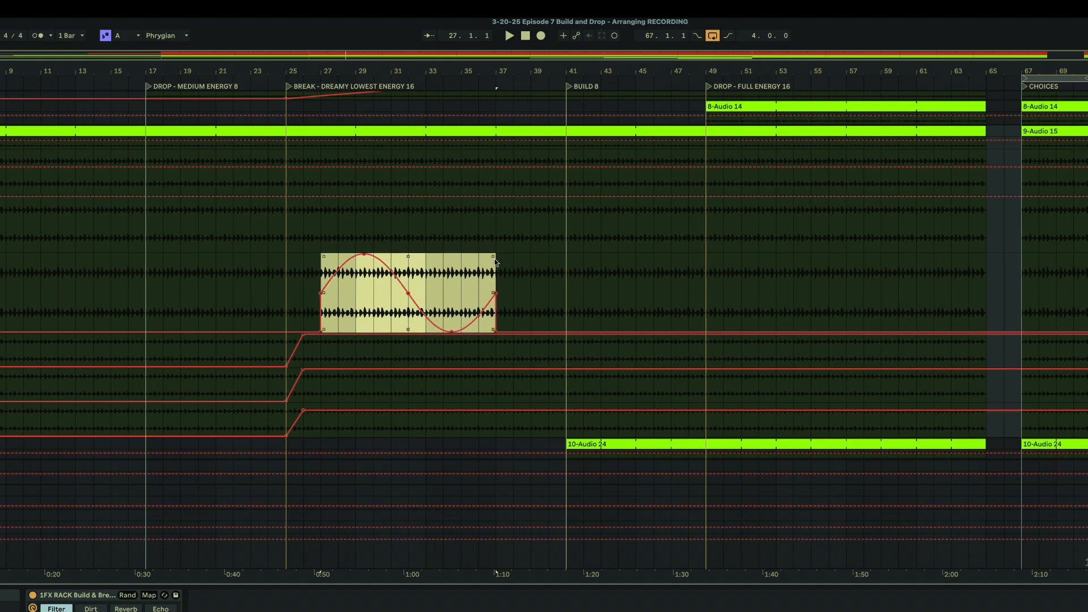
{"action": "right_click", "coordinate": [428, 292]}
{"action": "left_click", "coordinate": [268, 83]}
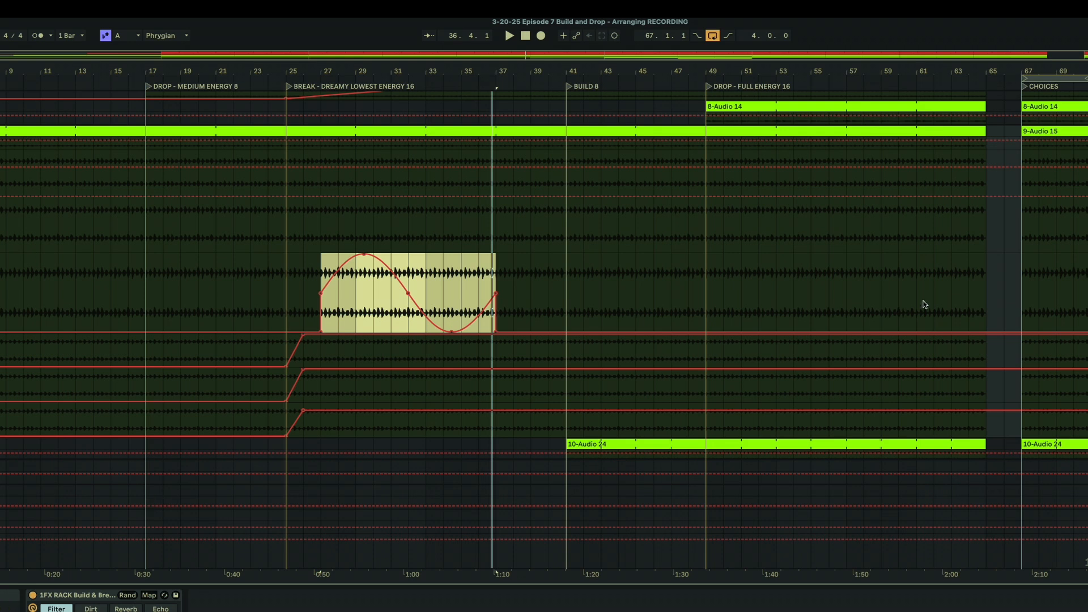
On 9-Audio 15, ramp the filter cutoff from 19.9 kHz at bar 28 down to 26.0 Hz at bar 41.
{"action": "scroll", "coordinate": [934, 288], "scroll_direction": "up", "scroll_amount": 1}
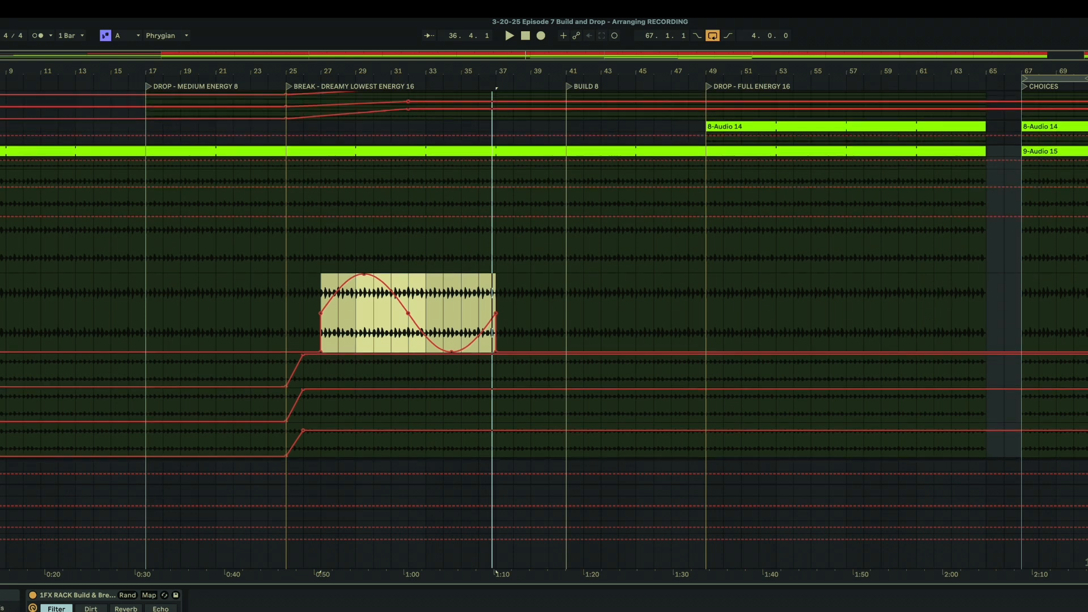
{"action": "scroll", "coordinate": [544, 275], "scroll_direction": "up", "scroll_amount": 1}
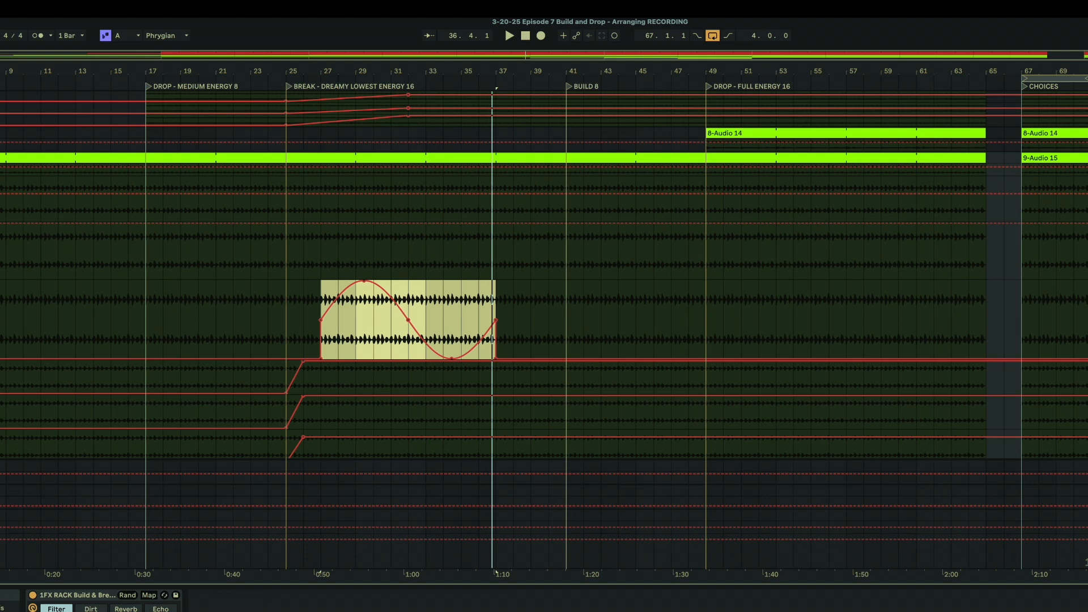
{"action": "scroll", "coordinate": [544, 274], "scroll_direction": "up", "scroll_amount": 1}
{"action": "key", "text": "Up"}
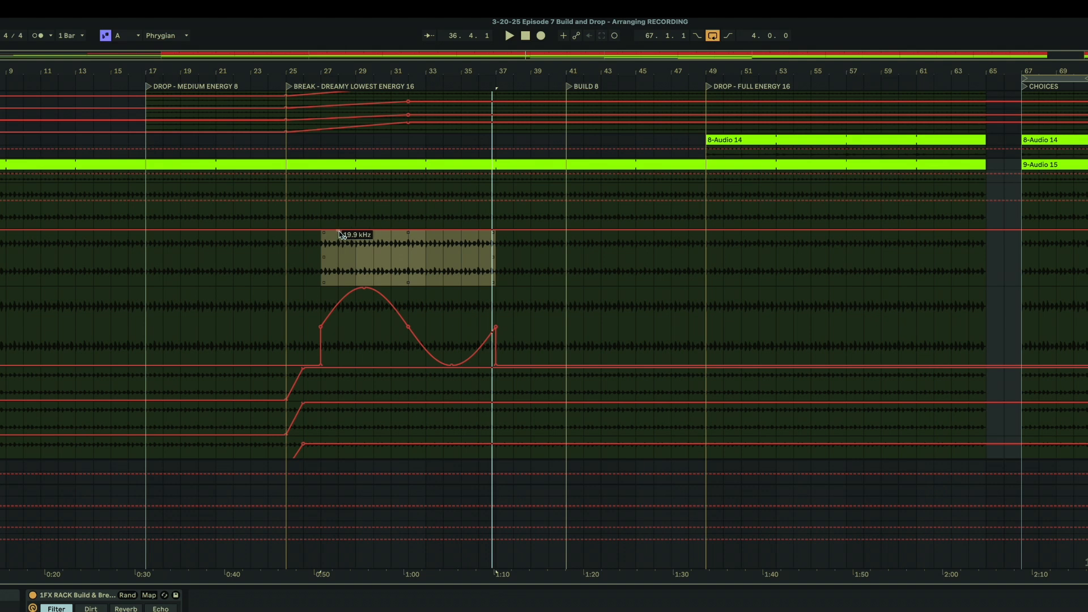
{"action": "left_click", "coordinate": [339, 231]}
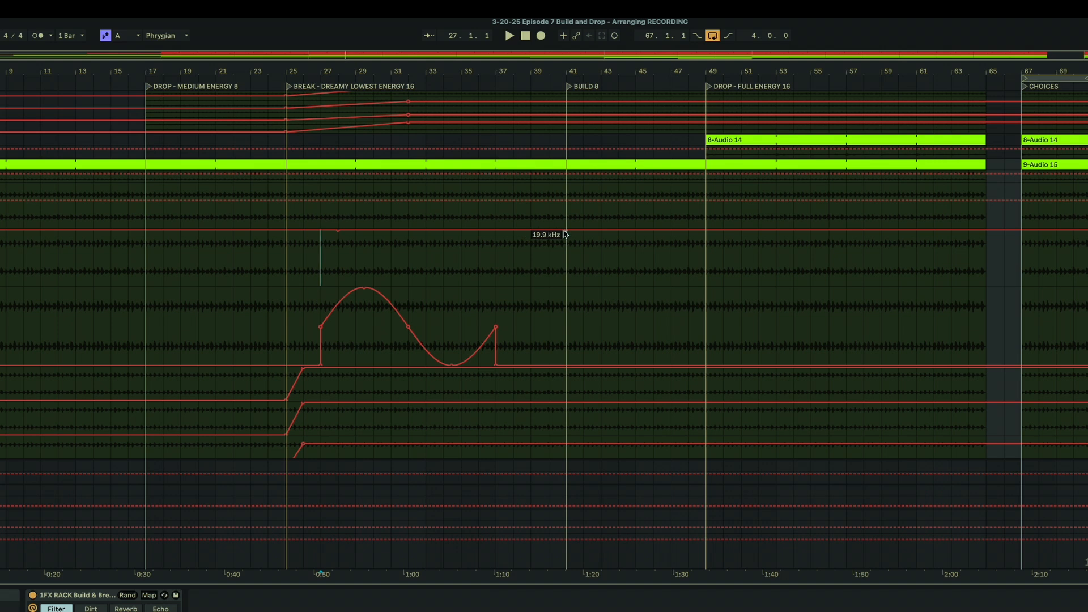
{"action": "left_click_drag", "start_coordinate": [565, 234], "coordinate": [566, 285]}
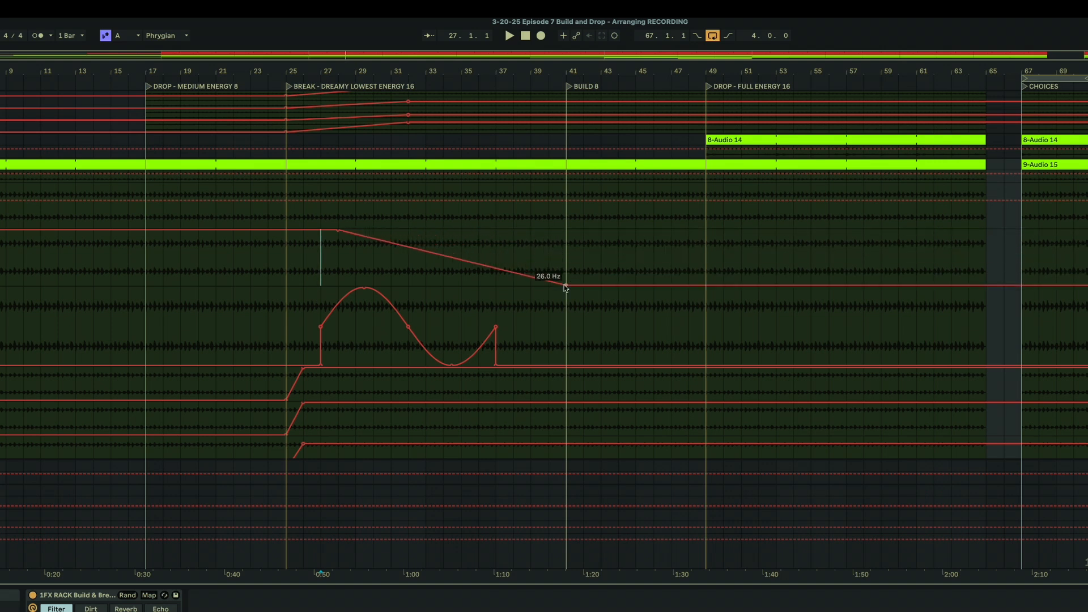
Play from the break marker into the build to hear the combined filter and effect automation.
{"action": "left_click", "coordinate": [286, 76]}
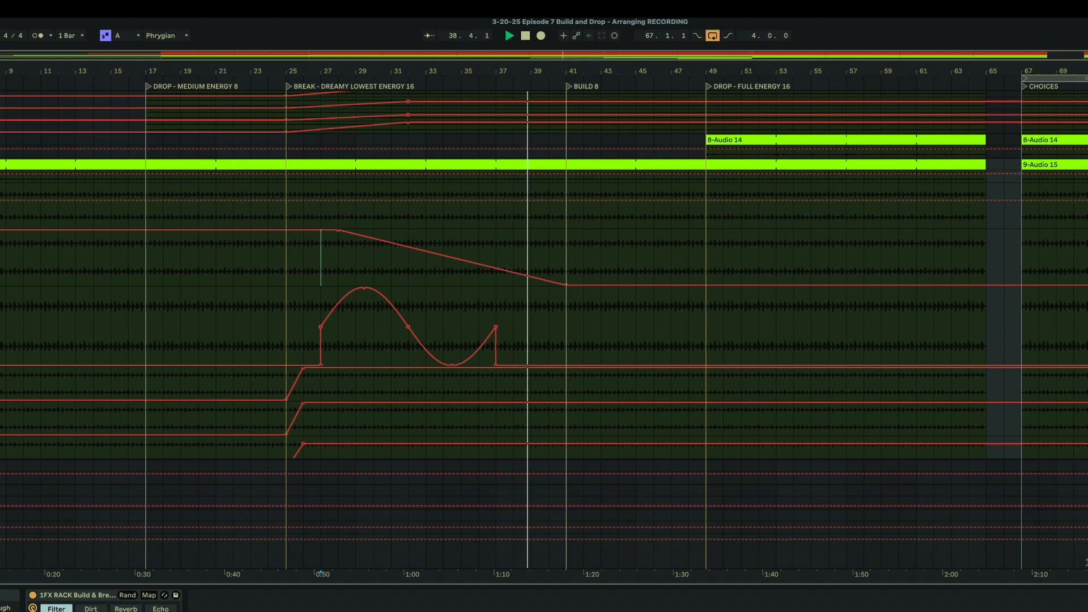
{"action": "scroll", "coordinate": [822, 379], "scroll_direction": "down", "scroll_amount": 2}
{"action": "scroll", "coordinate": [822, 381], "scroll_direction": "down", "scroll_amount": 5}
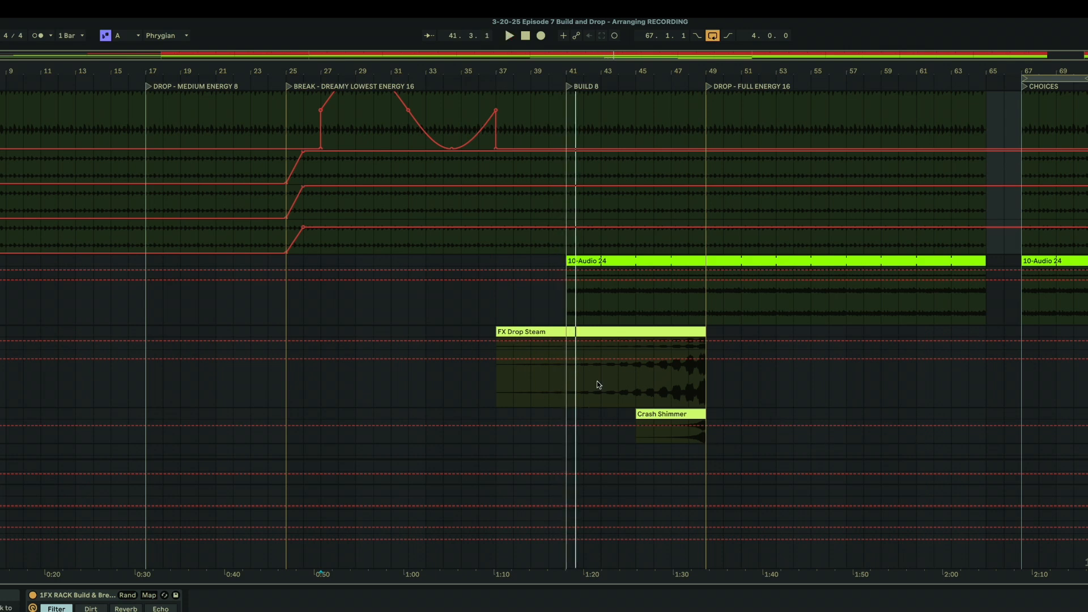
Ramp the 10-Audio 24 filter cutoff up from bar 41 to 49 and the FX Drop Steam automation lane down from bar 37 to 49.
{"action": "left_click", "coordinate": [608, 331]}
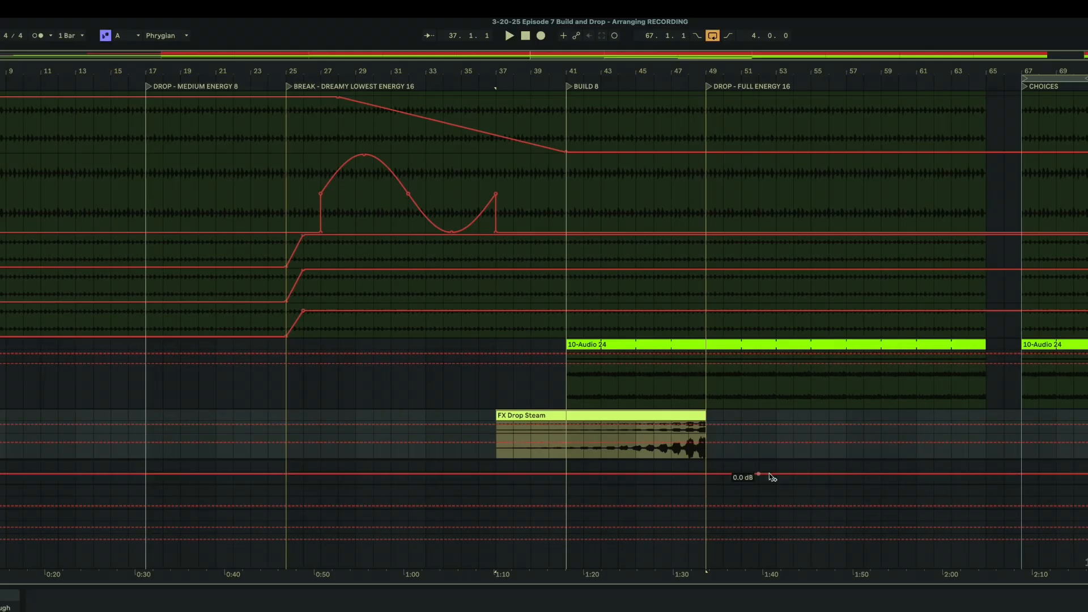
{"action": "scroll", "coordinate": [850, 471], "scroll_direction": "up", "scroll_amount": 2}
{"action": "scroll", "coordinate": [922, 392], "scroll_direction": "down", "scroll_amount": 2}
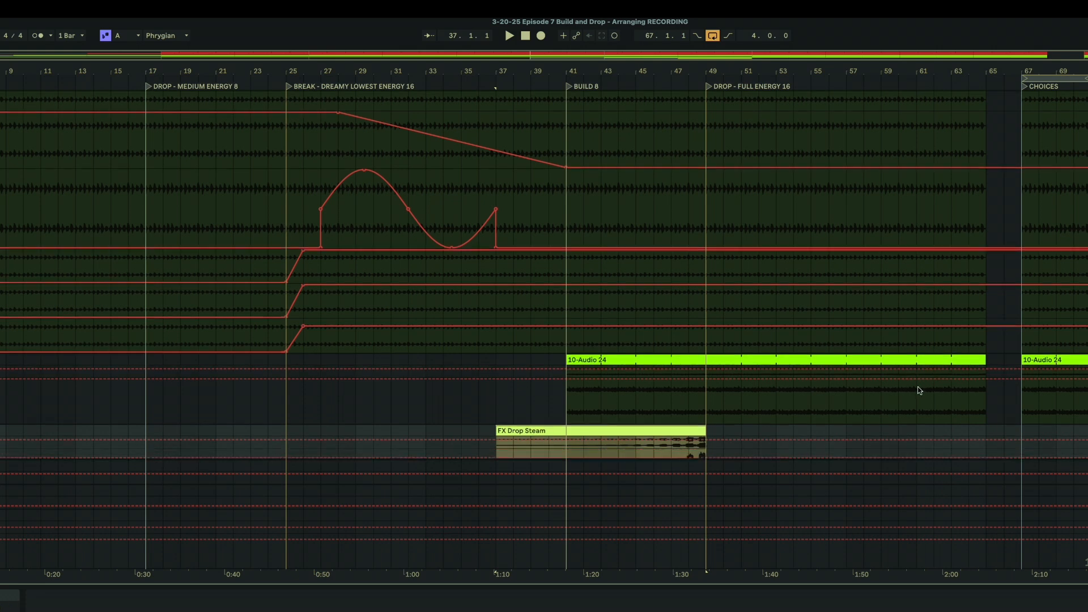
{"action": "left_click", "coordinate": [1087, 377]}
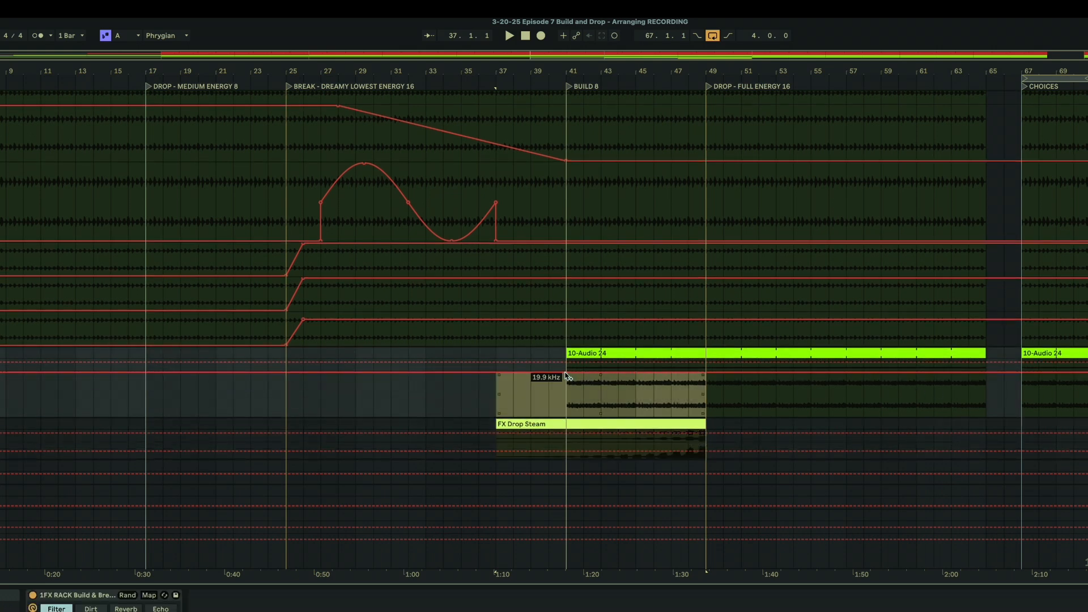
{"action": "left_click_drag", "start_coordinate": [566, 416], "coordinate": [566, 416]}
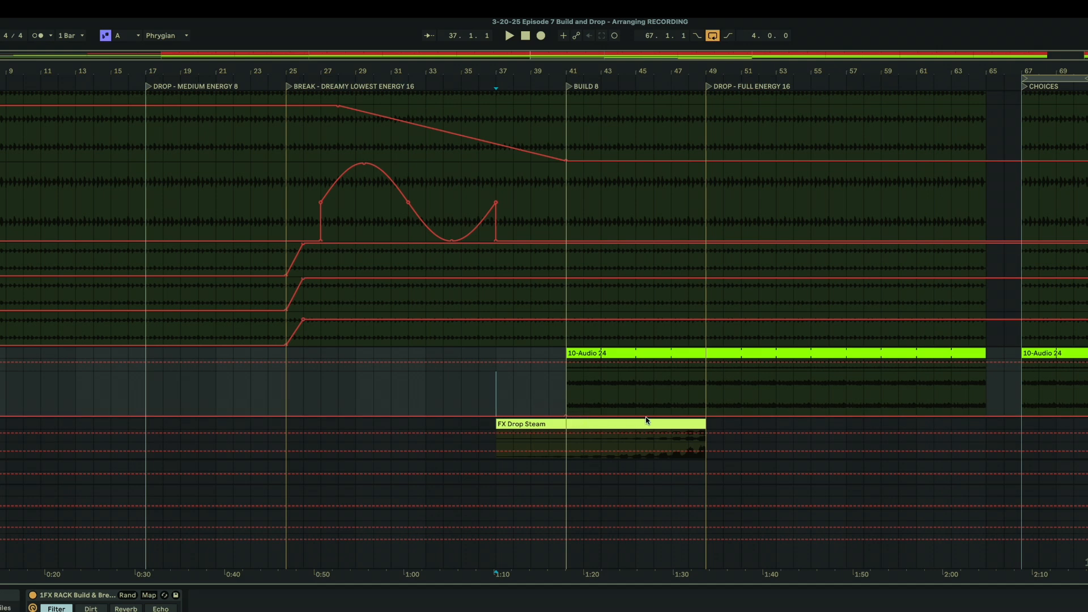
{"action": "left_click_drag", "start_coordinate": [708, 419], "coordinate": [707, 372]}
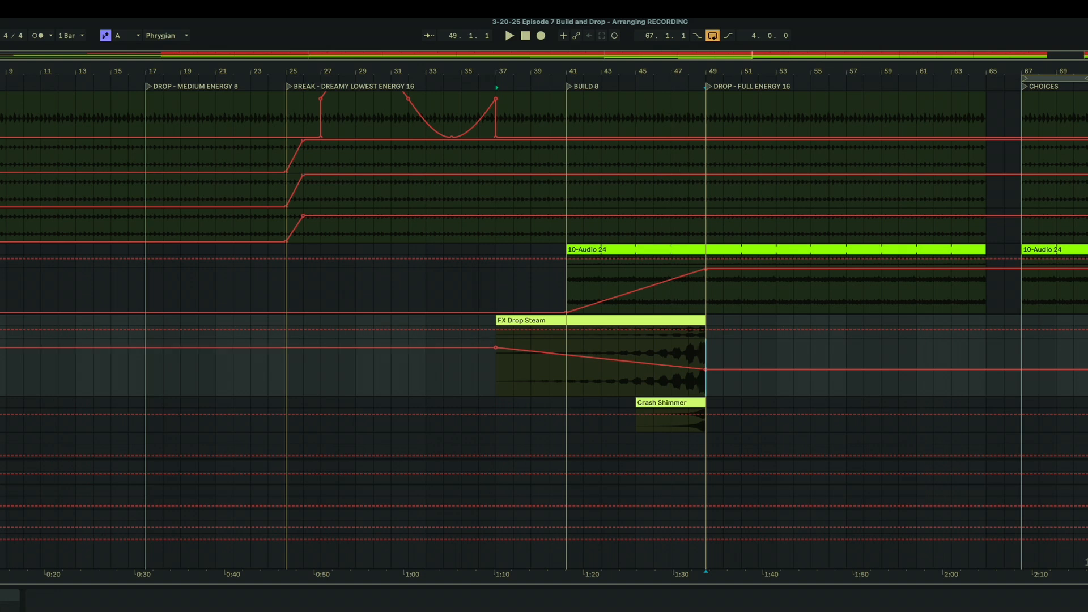
On 5-Audio 26, ramp the filter cutoff from 26.0 Hz at bar 41 back up to its pre-break level at bar 49.
{"action": "scroll", "coordinate": [913, 362], "scroll_direction": "up", "scroll_amount": 3}
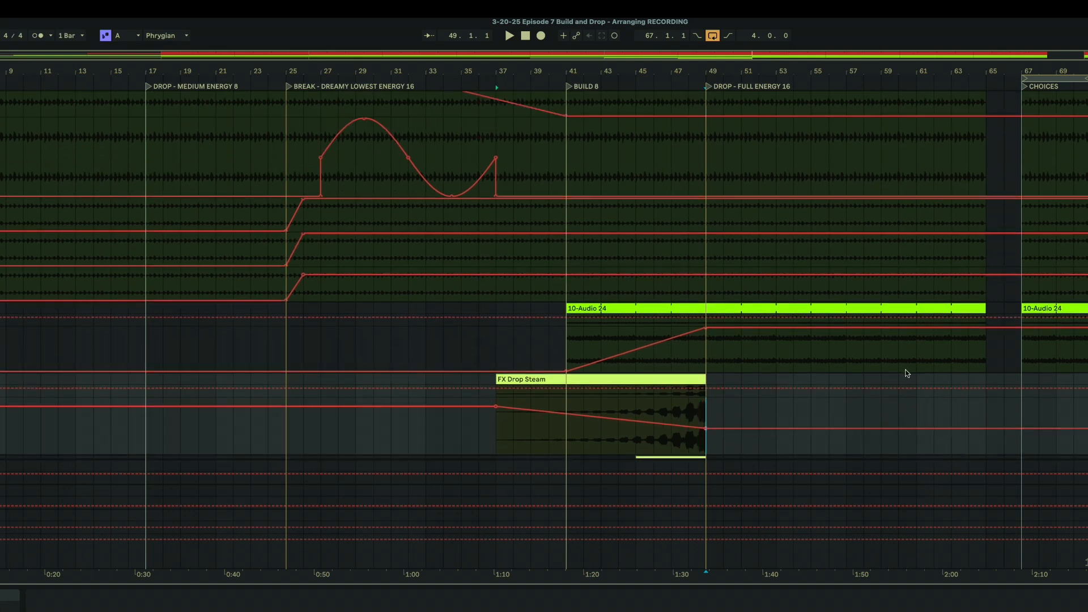
{"action": "scroll", "coordinate": [909, 401], "scroll_direction": "up", "scroll_amount": 8}
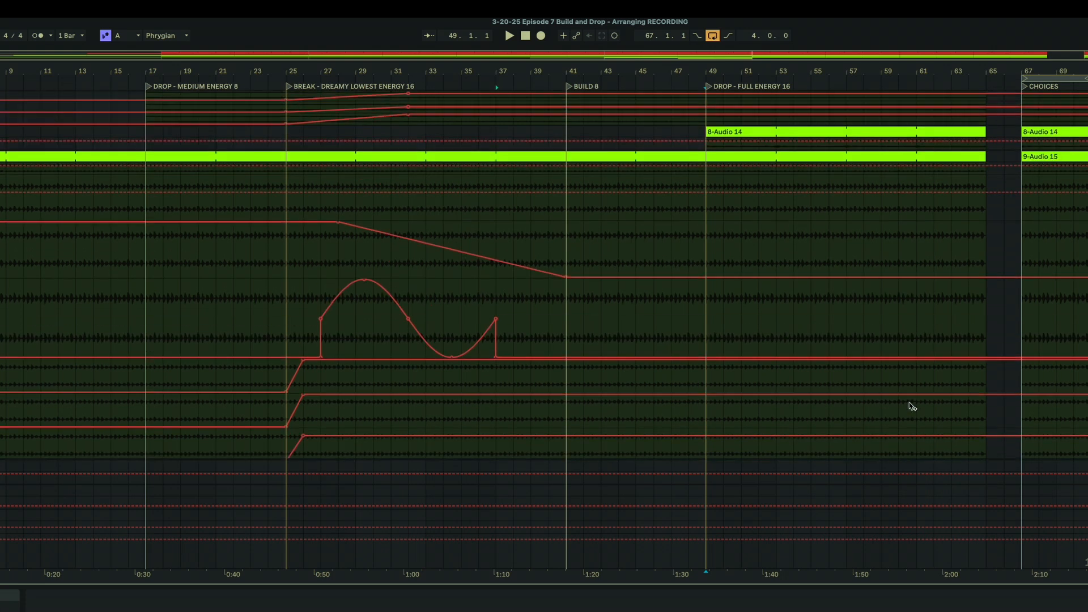
{"action": "scroll", "coordinate": [909, 405], "scroll_direction": "up", "scroll_amount": 10}
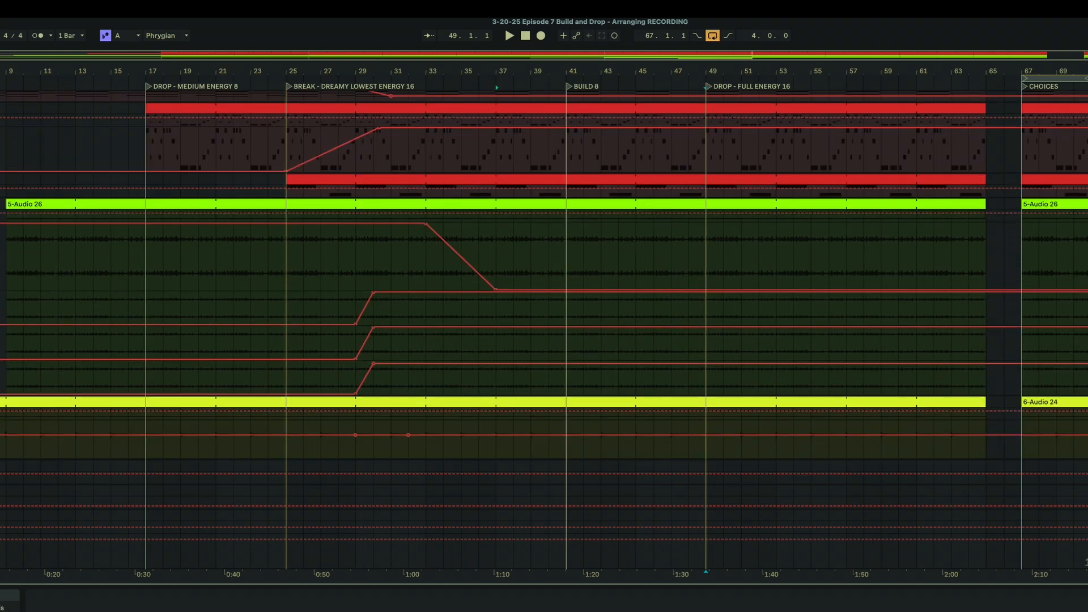
{"action": "left_click", "coordinate": [1085, 256]}
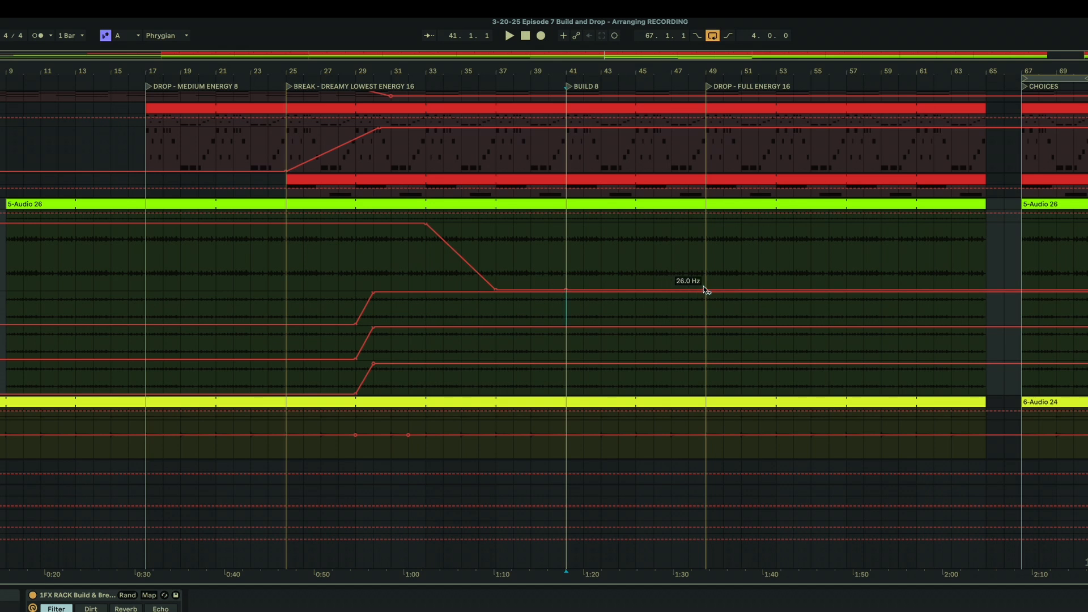
{"action": "left_click_drag", "start_coordinate": [705, 290], "coordinate": [706, 226]}
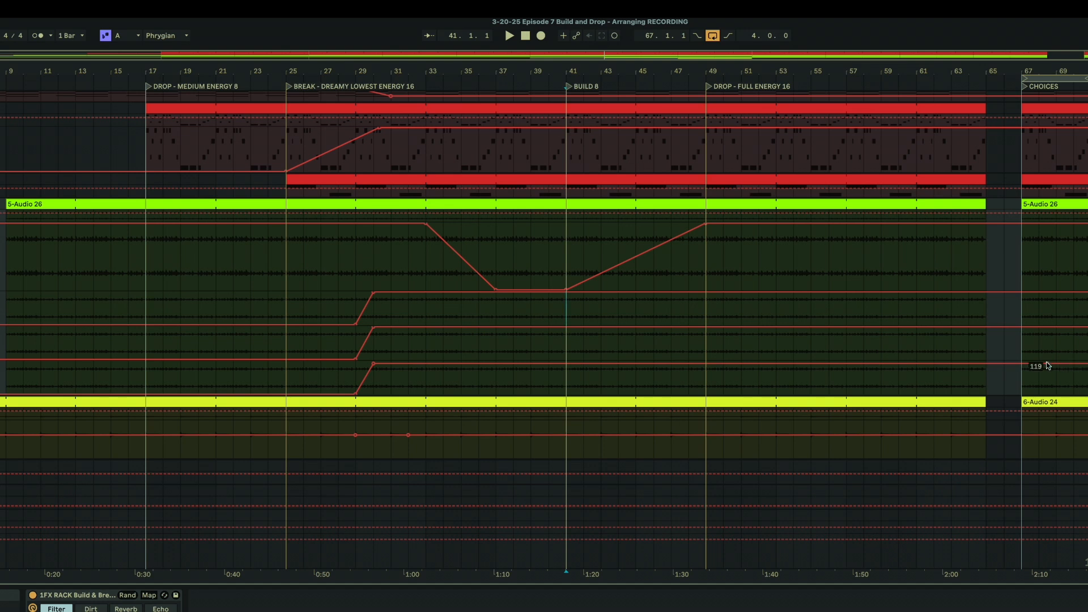
On 7-Audio 15, ramp the filter cutoff from 26.0 Hz at bar 41 back up to its original level at bar 49.
{"action": "scroll", "coordinate": [1025, 380], "scroll_direction": "down", "scroll_amount": 4}
{"action": "scroll", "coordinate": [1031, 402], "scroll_direction": "down", "scroll_amount": 1}
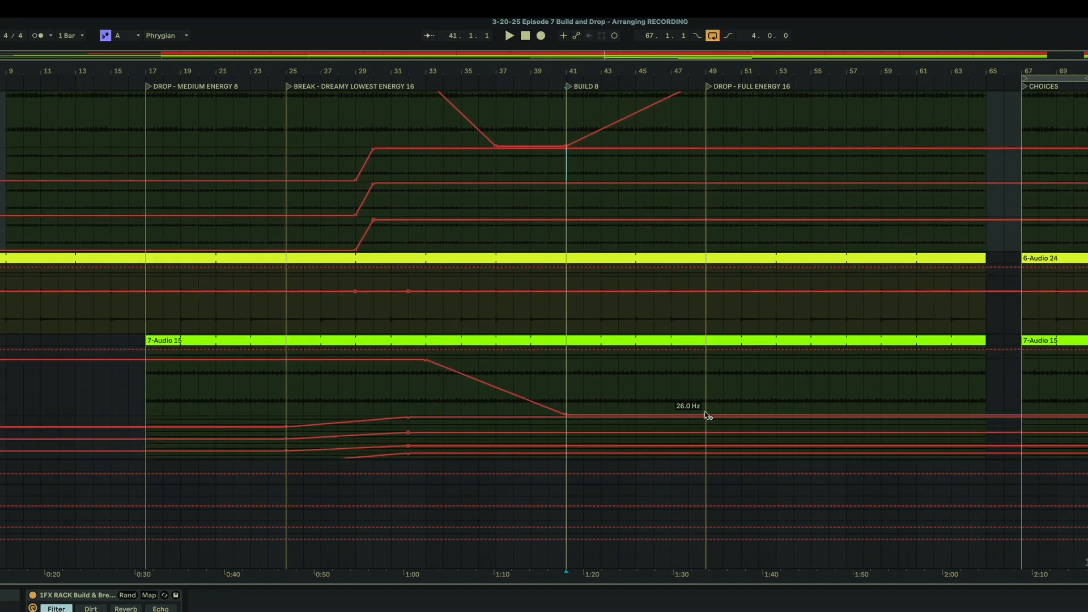
{"action": "left_click_drag", "start_coordinate": [707, 417], "coordinate": [706, 360]}
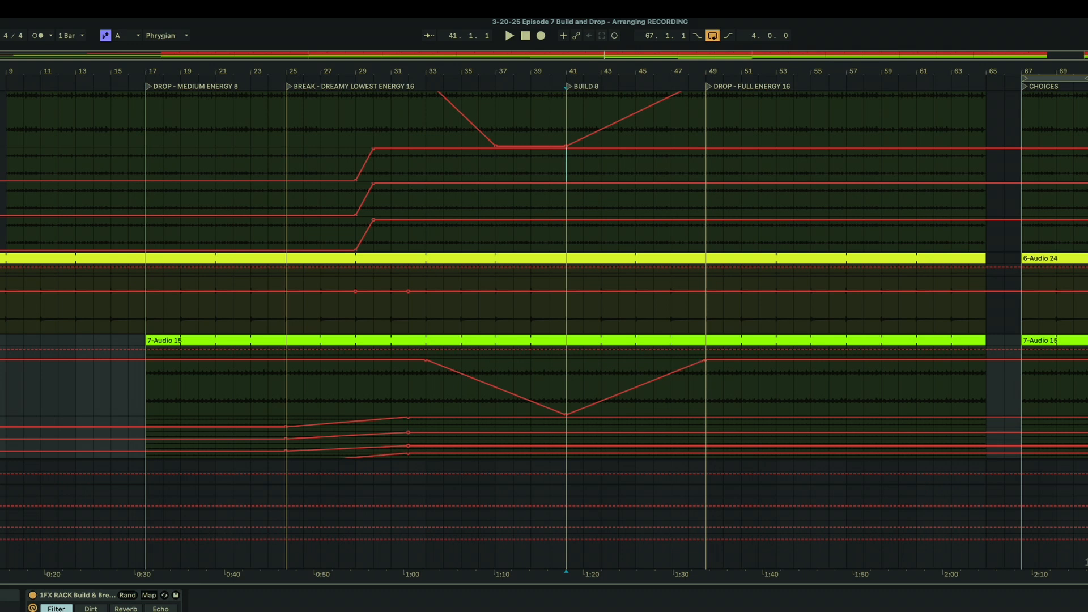
On 9-Audio 15, ramp the filter cutoff from 26.0 Hz at bar 41 back up to its pre-break level at bar 45.
{"action": "scroll", "coordinate": [1029, 401], "scroll_direction": "down", "scroll_amount": 1}
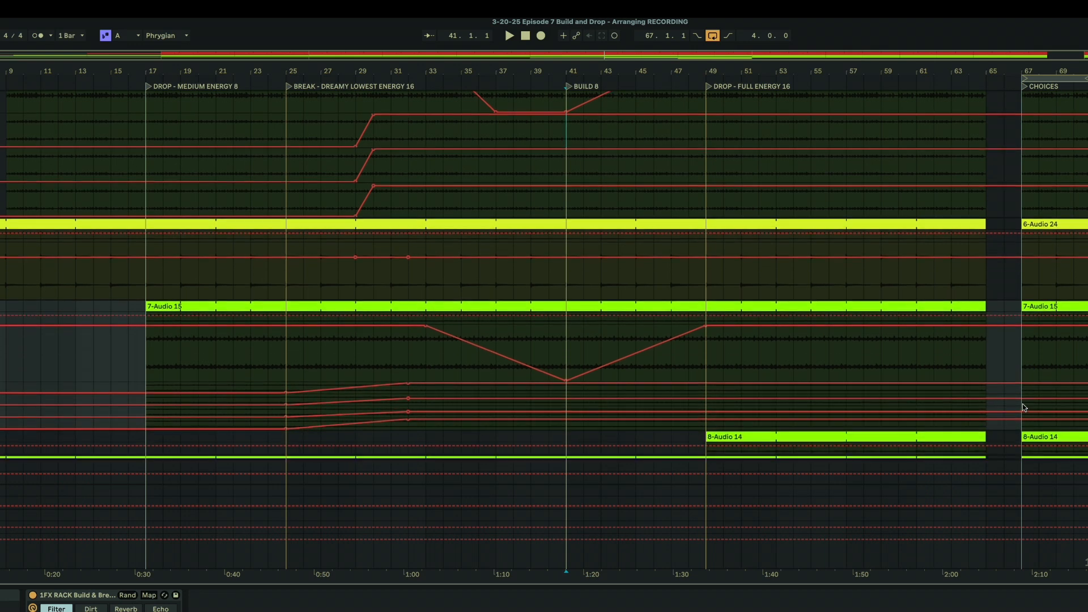
{"action": "scroll", "coordinate": [1021, 414], "scroll_direction": "down", "scroll_amount": 4}
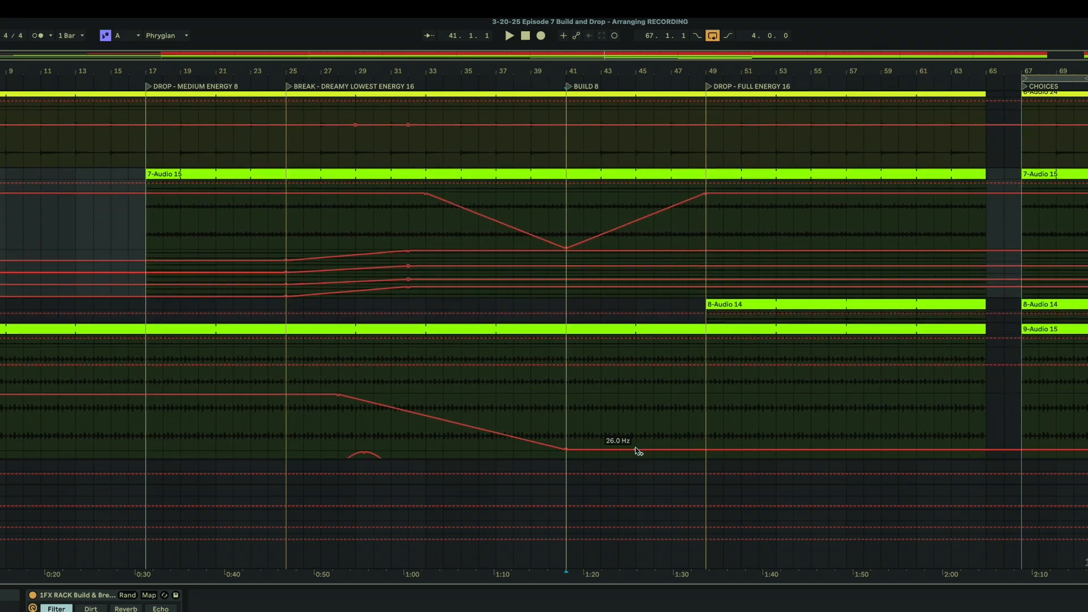
{"action": "left_click_drag", "start_coordinate": [635, 448], "coordinate": [637, 397]}
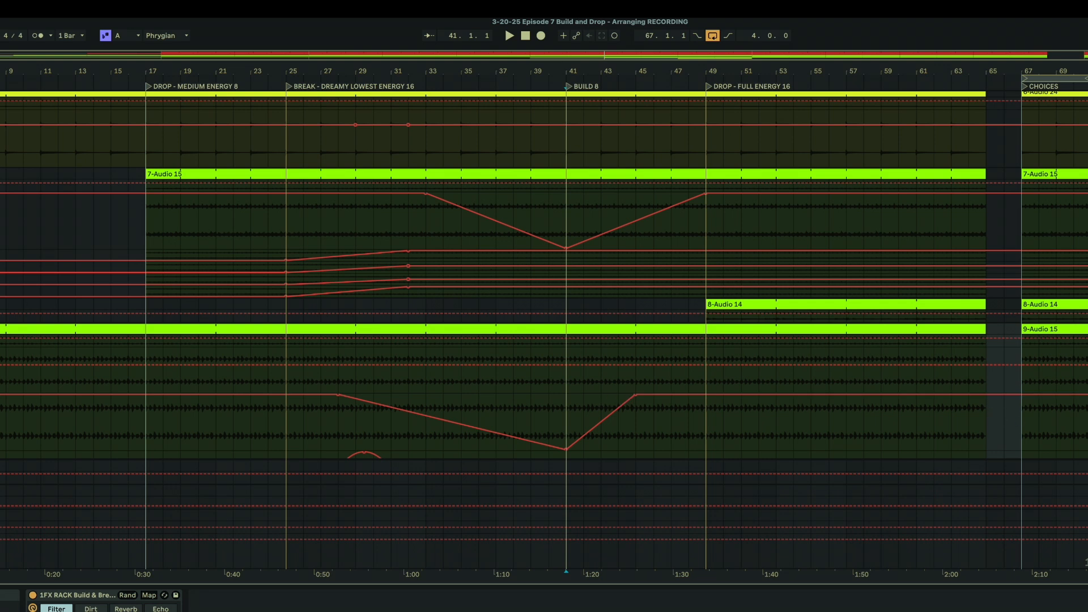
On the track above the red clips, step the automation lane abruptly up from its low break level at bar 49.
{"action": "scroll", "coordinate": [545, 275], "scroll_direction": "down", "scroll_amount": 5}
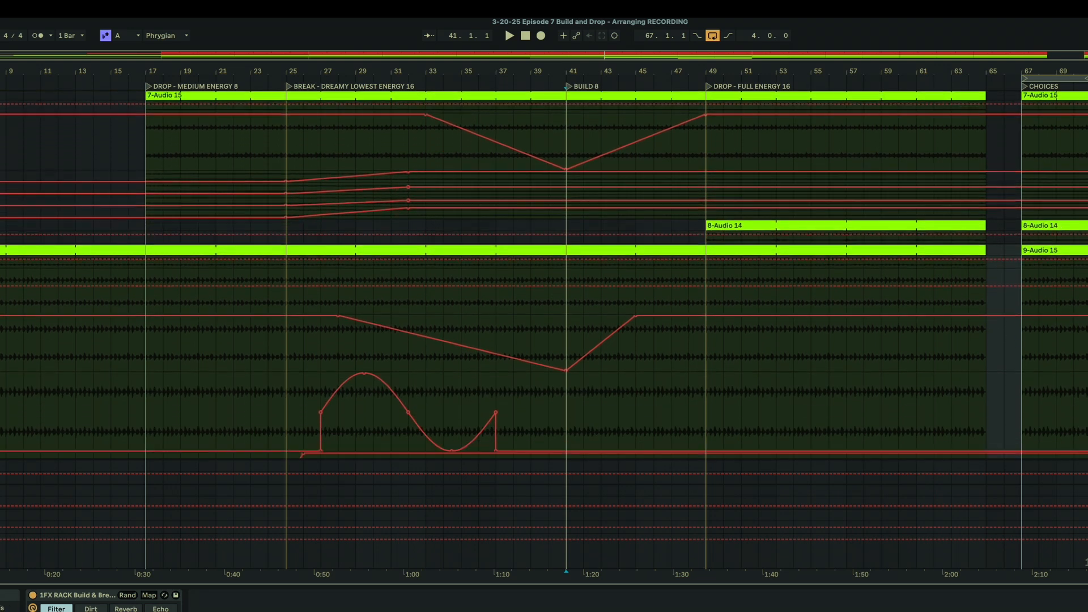
{"action": "scroll", "coordinate": [544, 275], "scroll_direction": "down", "scroll_amount": 3}
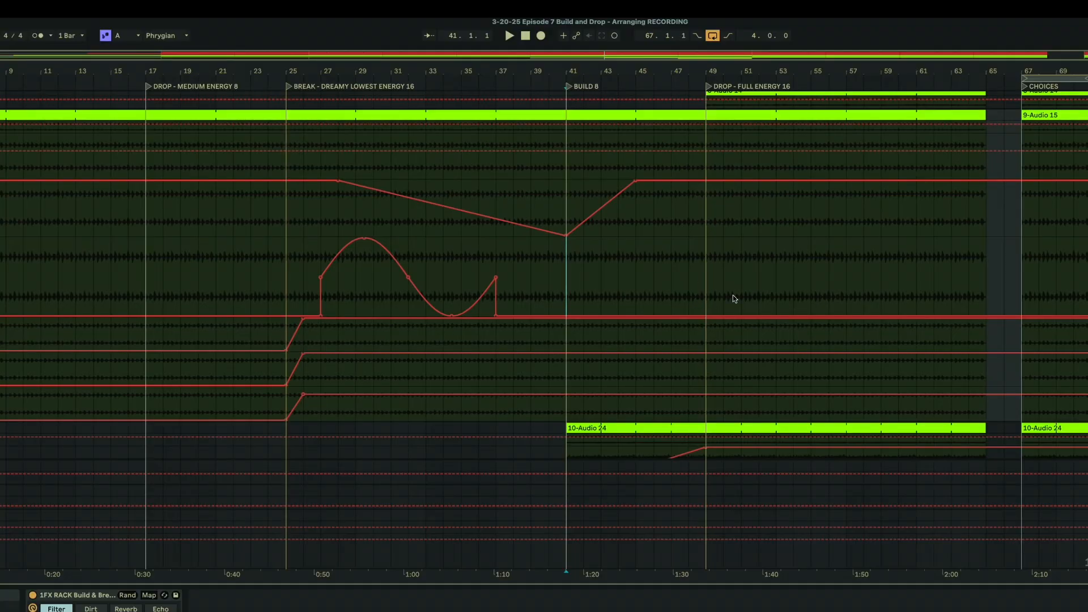
{"action": "scroll", "coordinate": [780, 306], "scroll_direction": "up", "scroll_amount": 1}
{"action": "scroll", "coordinate": [781, 306], "scroll_direction": "up", "scroll_amount": 12}
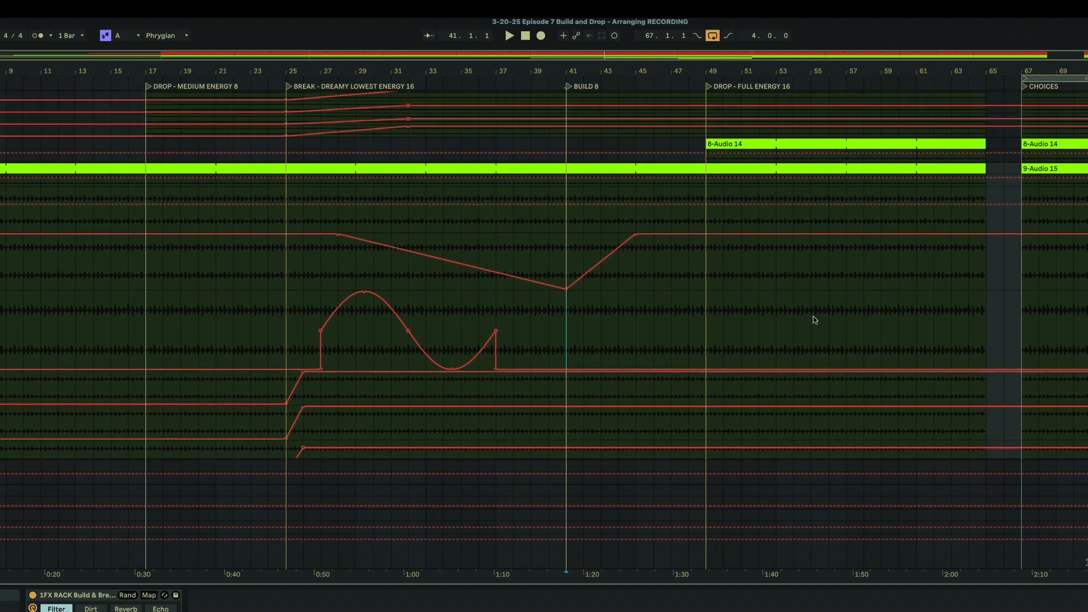
{"action": "scroll", "coordinate": [828, 329], "scroll_direction": "up", "scroll_amount": 8}
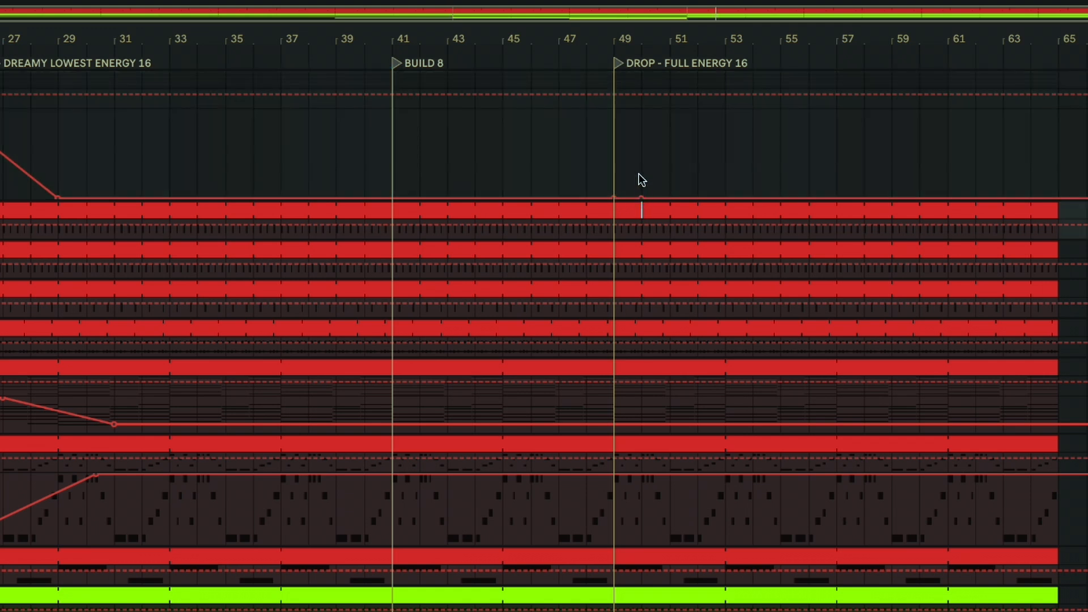
{"action": "mouse_move", "coordinate": [642, 199]}
{"action": "left_mouse_down"}
{"action": "mouse_move", "coordinate": [641, 111]}
{"action": "mouse_move", "coordinate": [614, 111]}
{"action": "left_mouse_up"}
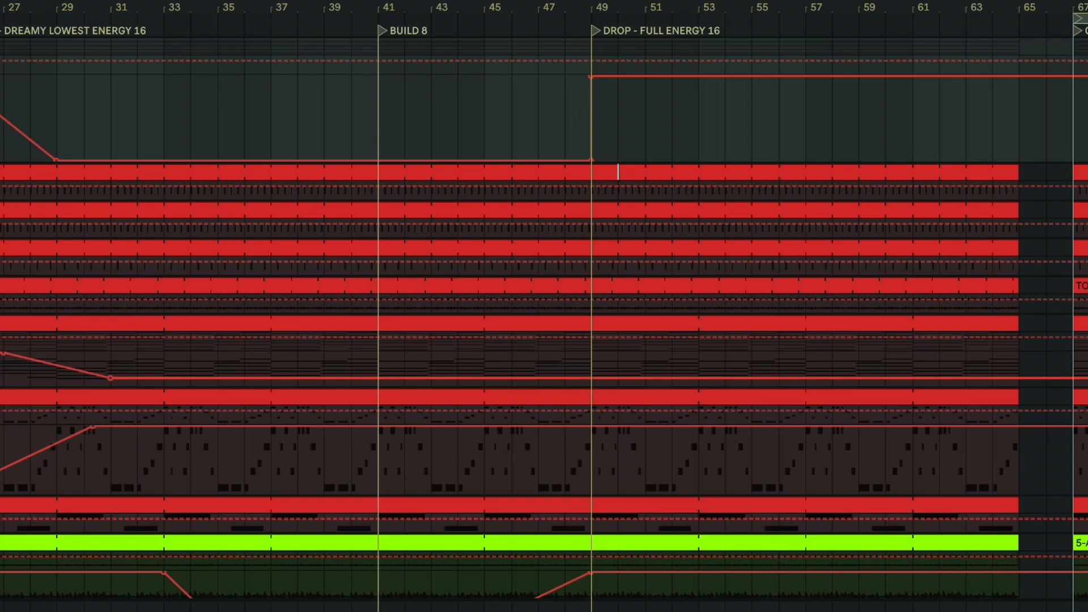
At bar 49, step the 112 Hz automation lane up abruptly and the 19.9 kHz lane on the red track below down to its lane's bottom.
{"action": "scroll", "coordinate": [615, 460], "scroll_direction": "down", "scroll_amount": 1}
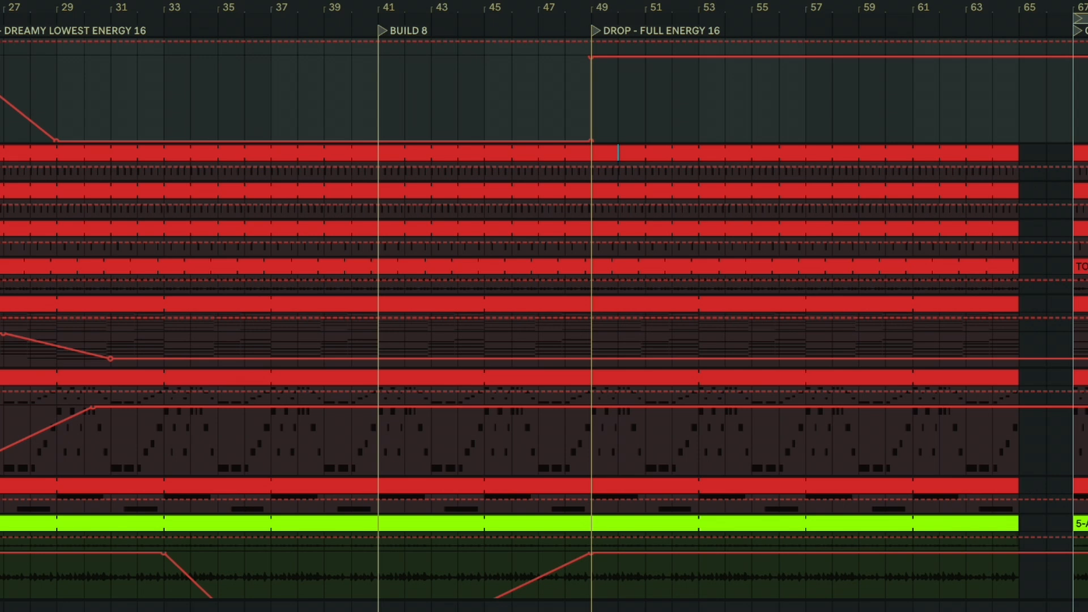
{"action": "mouse_move", "coordinate": [556, 360]}
{"action": "left_click", "coordinate": [589, 358]}
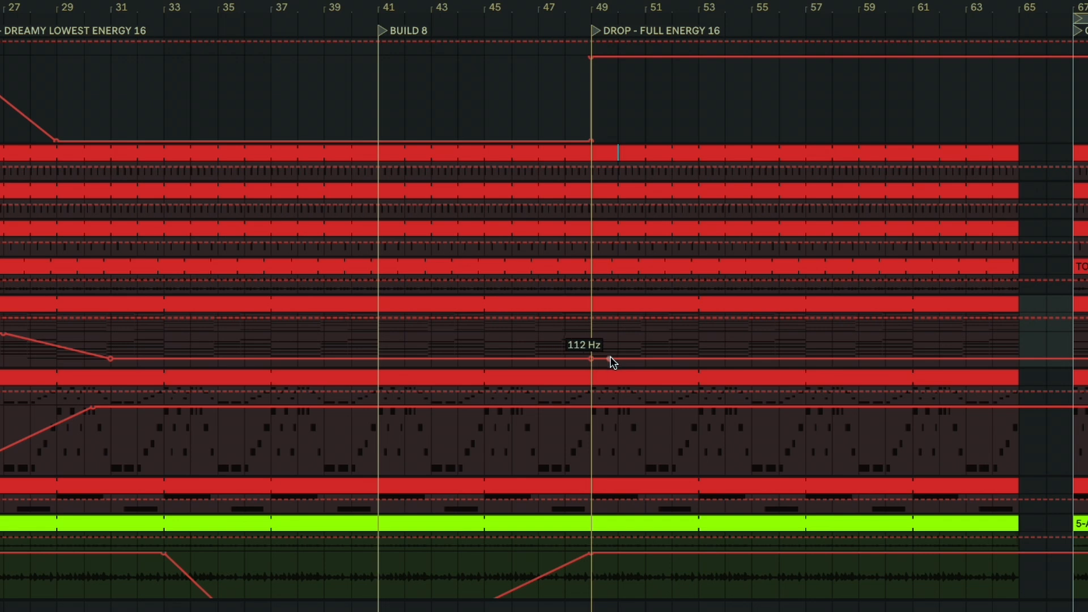
{"action": "left_click_drag", "start_coordinate": [618, 358], "coordinate": [591, 335]}
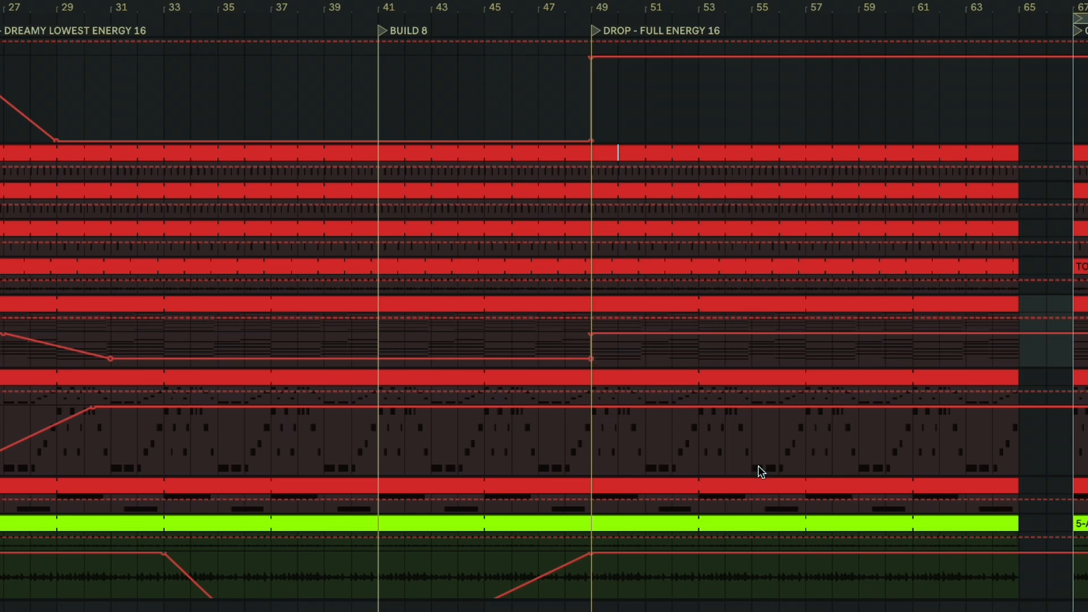
{"action": "left_click", "coordinate": [593, 407]}
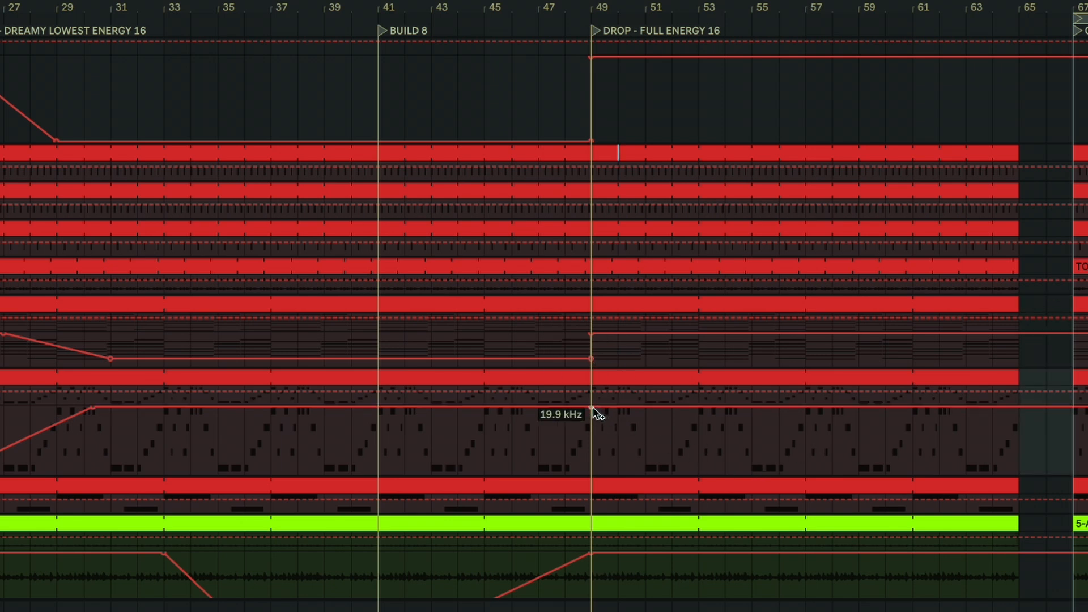
{"action": "mouse_move", "coordinate": [617, 407]}
{"action": "left_mouse_down"}
{"action": "mouse_move", "coordinate": [617, 473]}
{"action": "mouse_move", "coordinate": [591, 474]}
{"action": "left_mouse_up"}
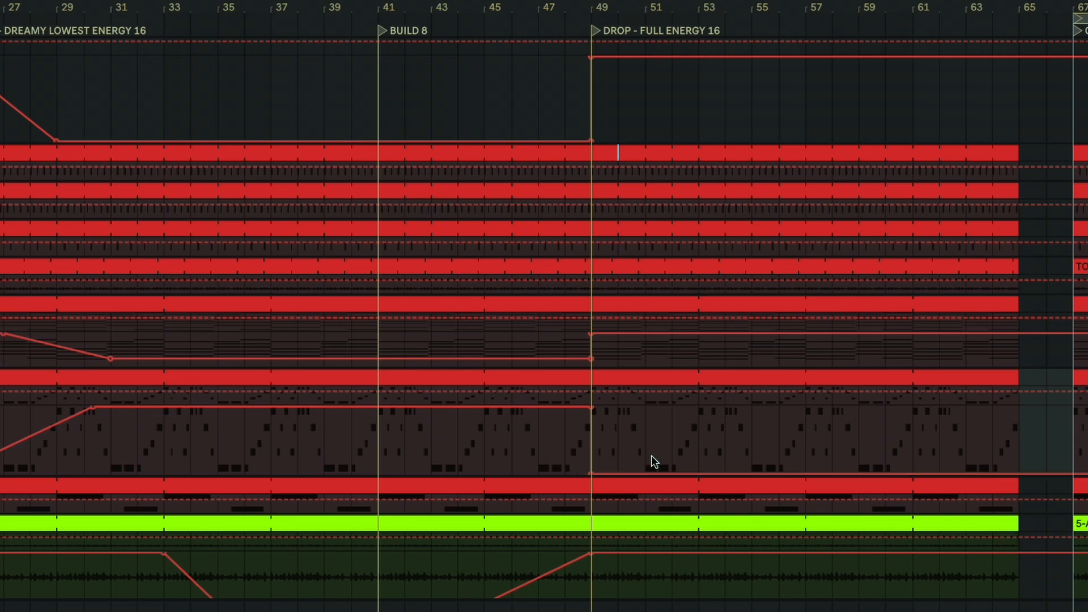
On 5-Audio 26, drop the three effect lanes below the filter cutoff abruptly to their pre-break levels at bar 49.
{"action": "scroll", "coordinate": [711, 464], "scroll_direction": "down", "scroll_amount": 2}
{"action": "scroll", "coordinate": [709, 464], "scroll_direction": "down", "scroll_amount": 3}
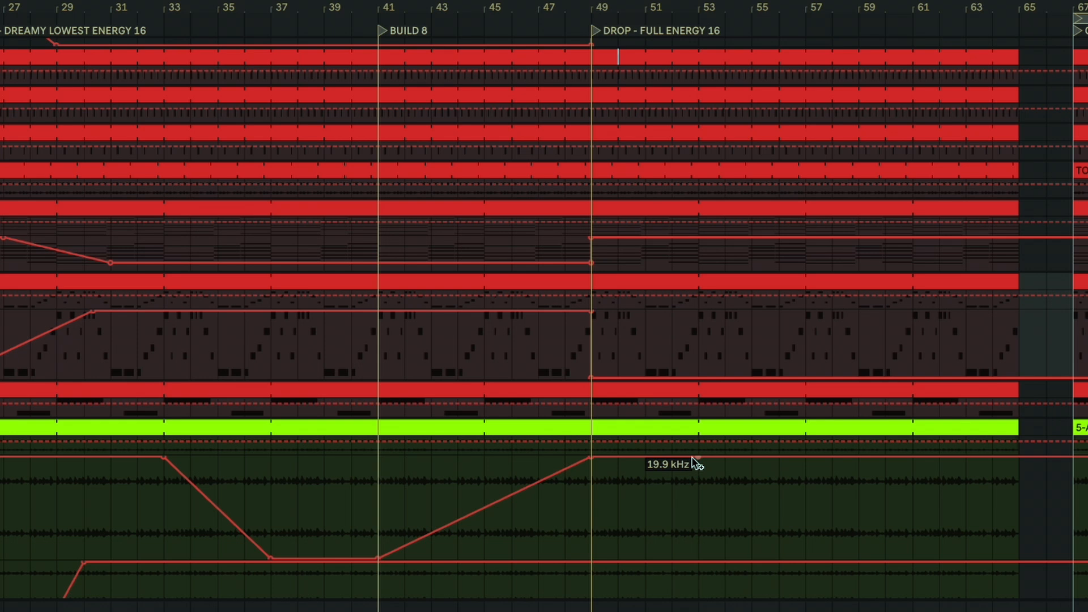
{"action": "scroll", "coordinate": [907, 521], "scroll_direction": "down", "scroll_amount": 7}
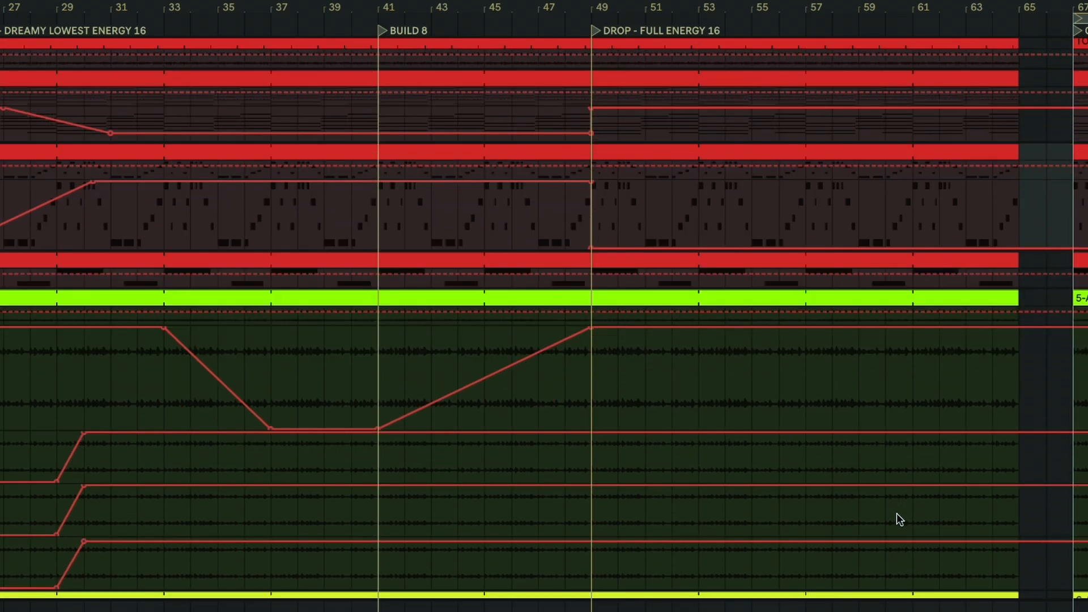
{"action": "scroll", "coordinate": [896, 514], "scroll_direction": "down", "scroll_amount": 2}
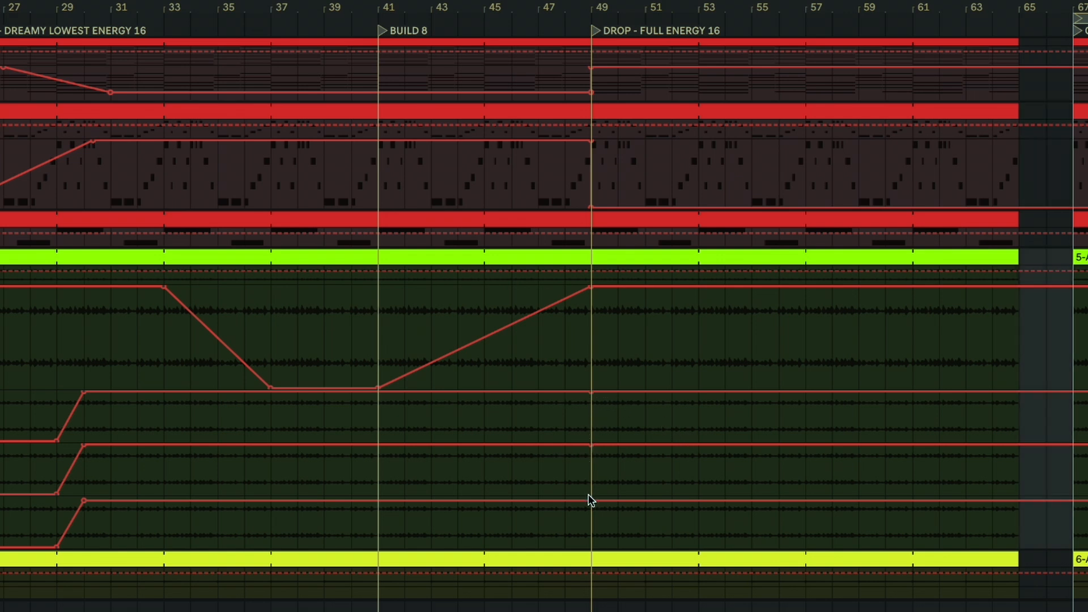
{"action": "mouse_move", "coordinate": [618, 394]}
{"action": "left_mouse_down"}
{"action": "mouse_move", "coordinate": [609, 432]}
{"action": "mouse_move", "coordinate": [591, 441]}
{"action": "mouse_move", "coordinate": [618, 493]}
{"action": "mouse_move", "coordinate": [591, 493]}
{"action": "mouse_move", "coordinate": [618, 547]}
{"action": "mouse_move", "coordinate": [591, 547]}
{"action": "left_mouse_up"}
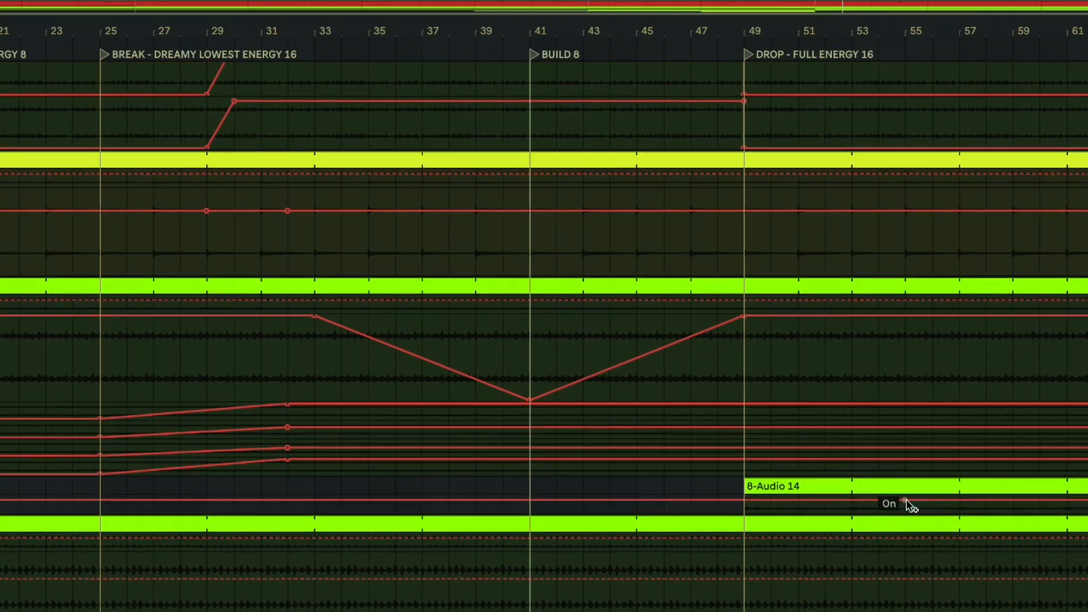
On 7-Audio 15, step the four effect lanes below the filter cutoff abruptly down to about their pre-break levels at bar 49.
{"action": "scroll", "coordinate": [906, 501], "scroll_direction": "down", "scroll_amount": 1}
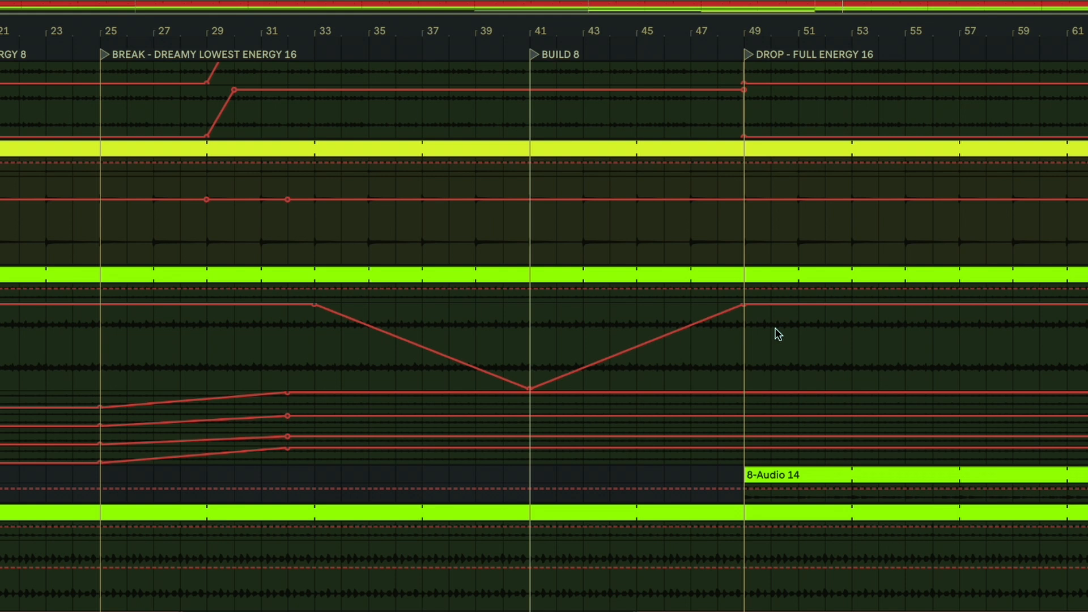
{"action": "scroll", "coordinate": [782, 336], "scroll_direction": "down", "scroll_amount": 3}
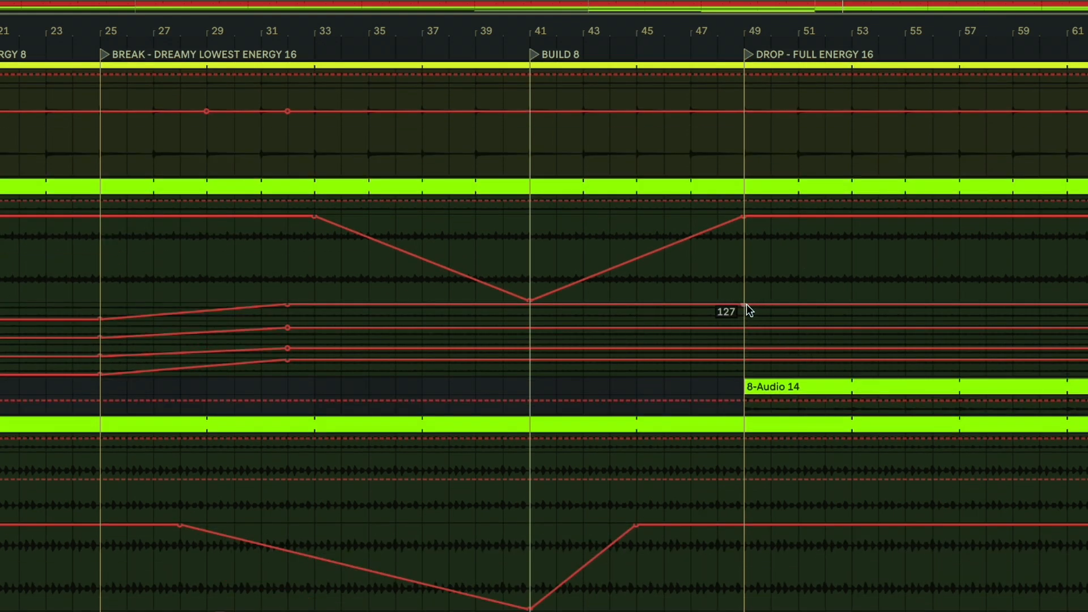
{"action": "left_click", "coordinate": [745, 306]}
{"action": "left_click", "coordinate": [743, 348]}
{"action": "left_click_drag", "start_coordinate": [772, 360], "coordinate": [744, 313]}
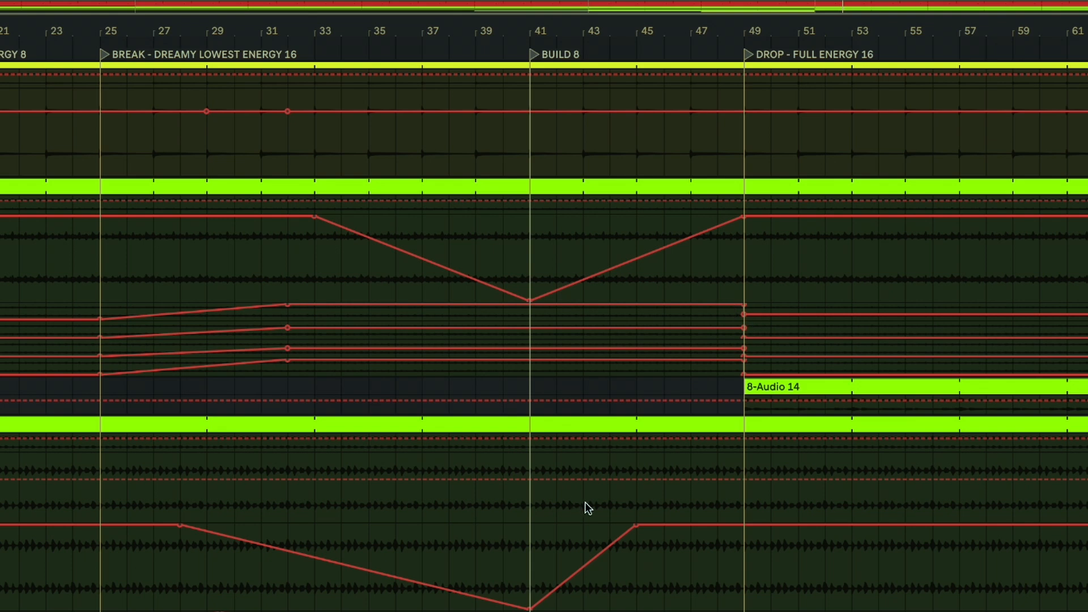